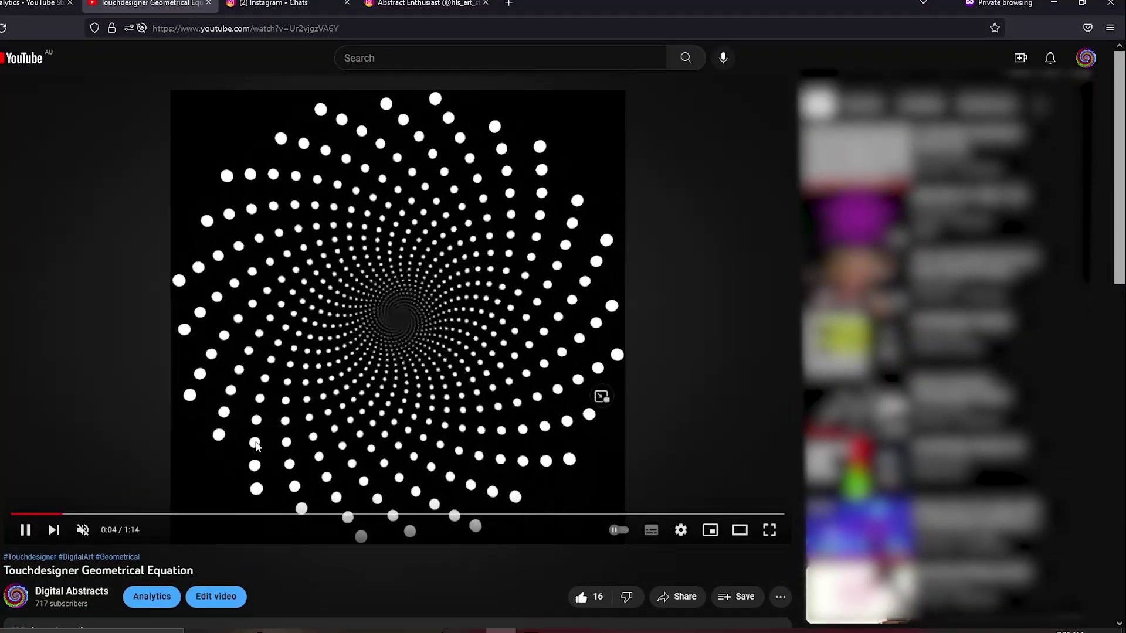
# - Scroll the spiral-dot reference video page, then close the browser to return to TouchDesigner
pyautogui.scroll(-5, 256, 444)
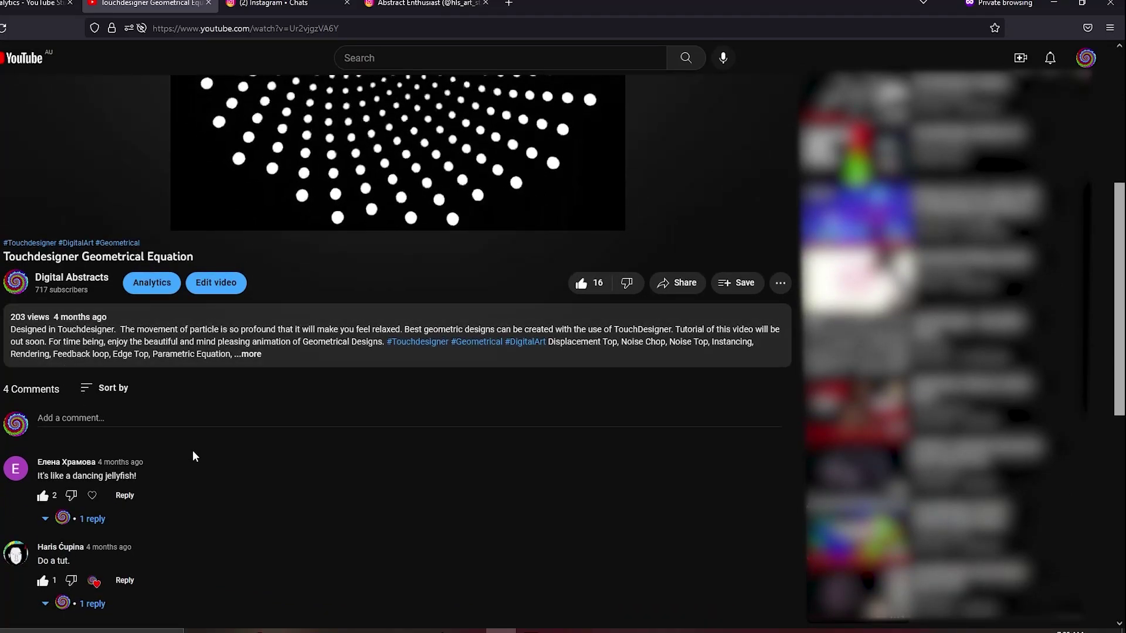
pyautogui.scroll(-1, 195, 452)
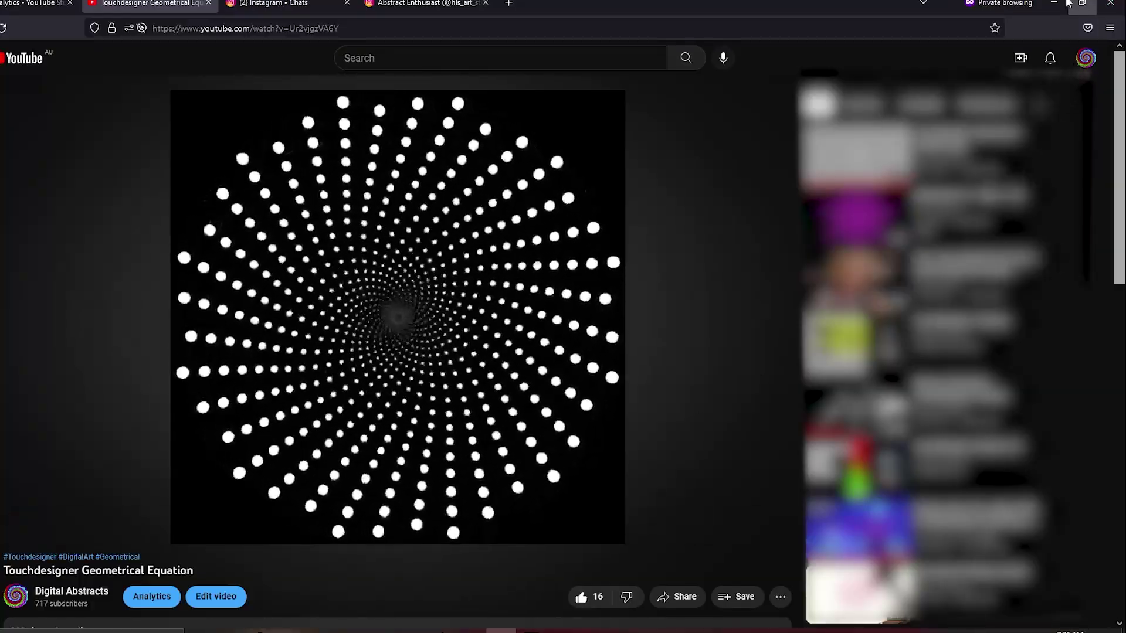
pyautogui.click(1110, 5)
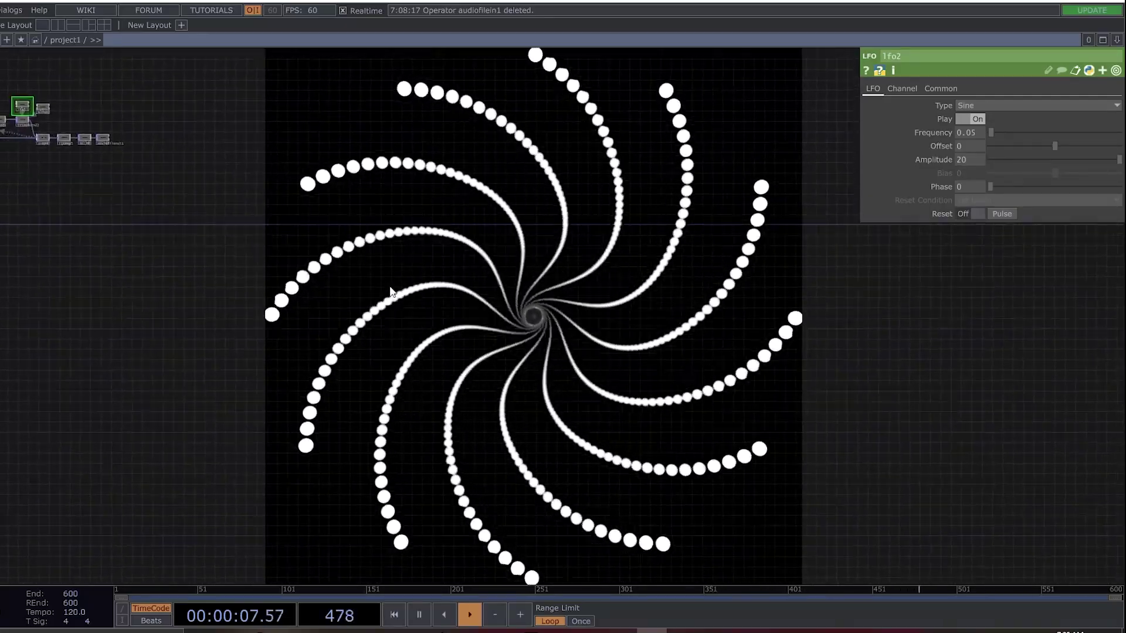
# - Pan the network editor so the starter network sits centered toward the upper left
pyautogui.moveTo(168, 254); pyautogui.dragTo(673, 444)
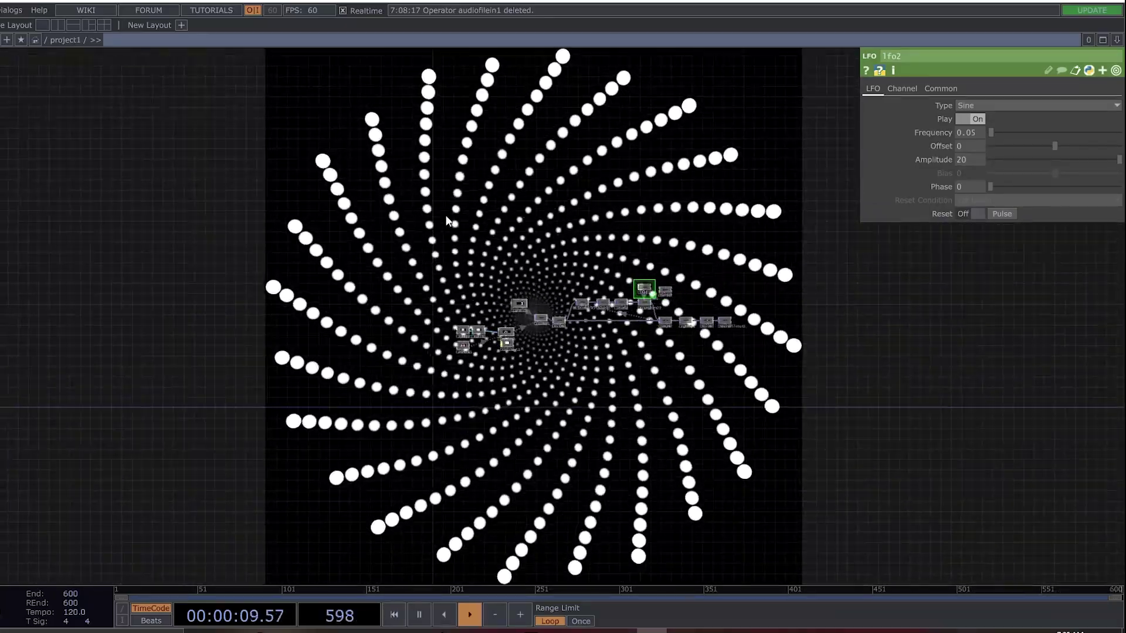
pyautogui.moveTo(718, 384); pyautogui.dragTo(582, 319)
pyautogui.moveTo(681, 329); pyautogui.dragTo(321, 189)
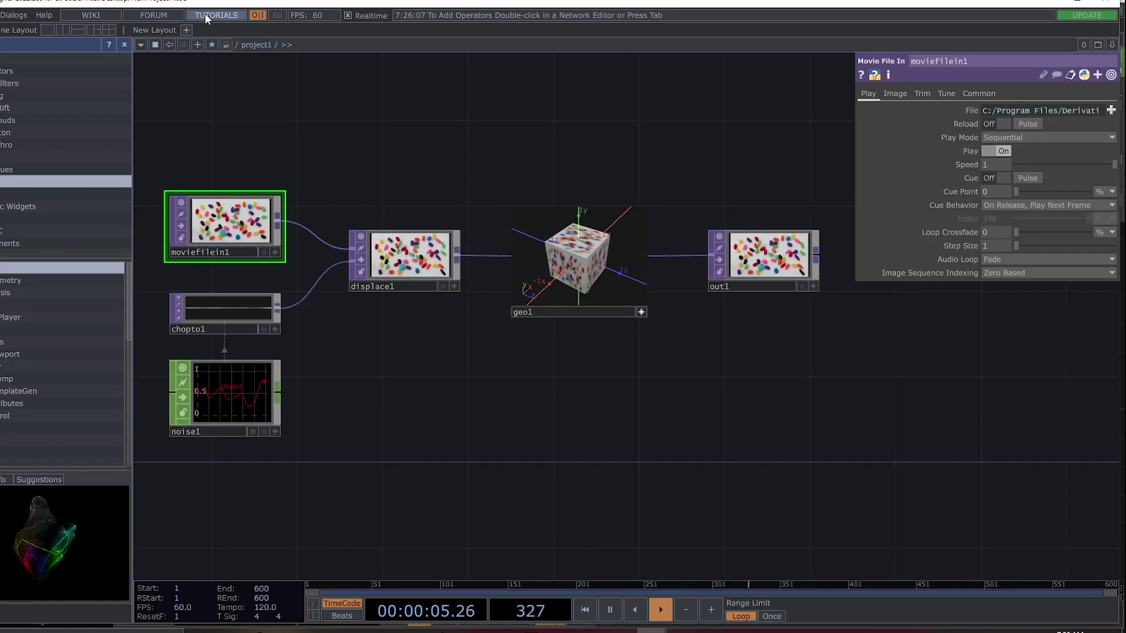
# - Delete all six starter operators and add a Circle SOP, circle1
pyautogui.moveTo(202, 127); pyautogui.dragTo(759, 480)
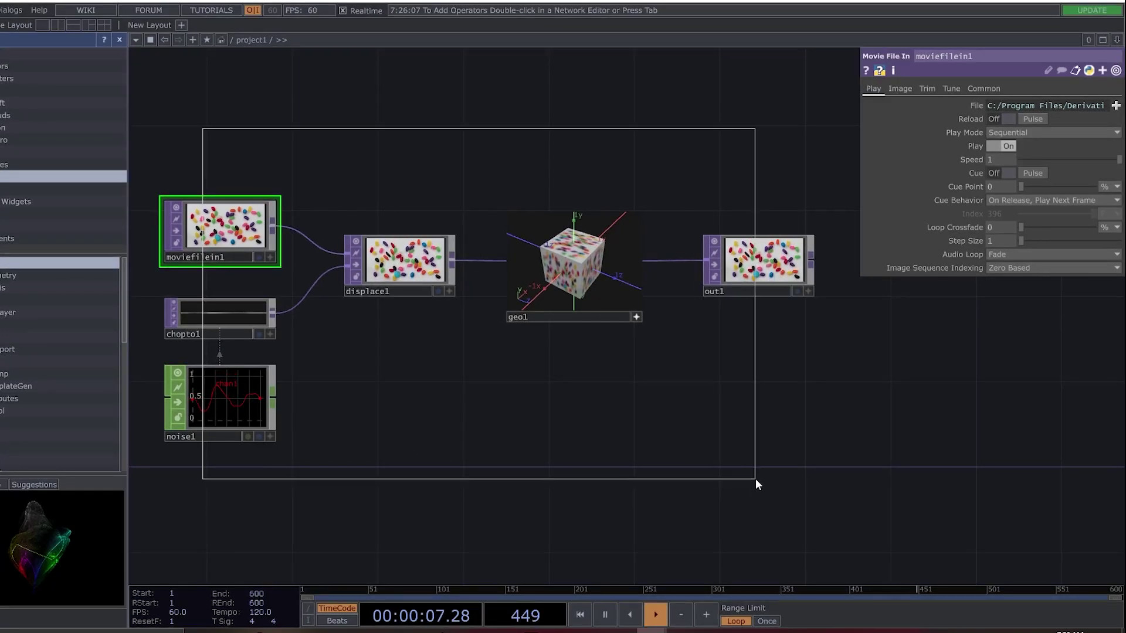
pyautogui.press('Delete')
pyautogui.click(120, 40)
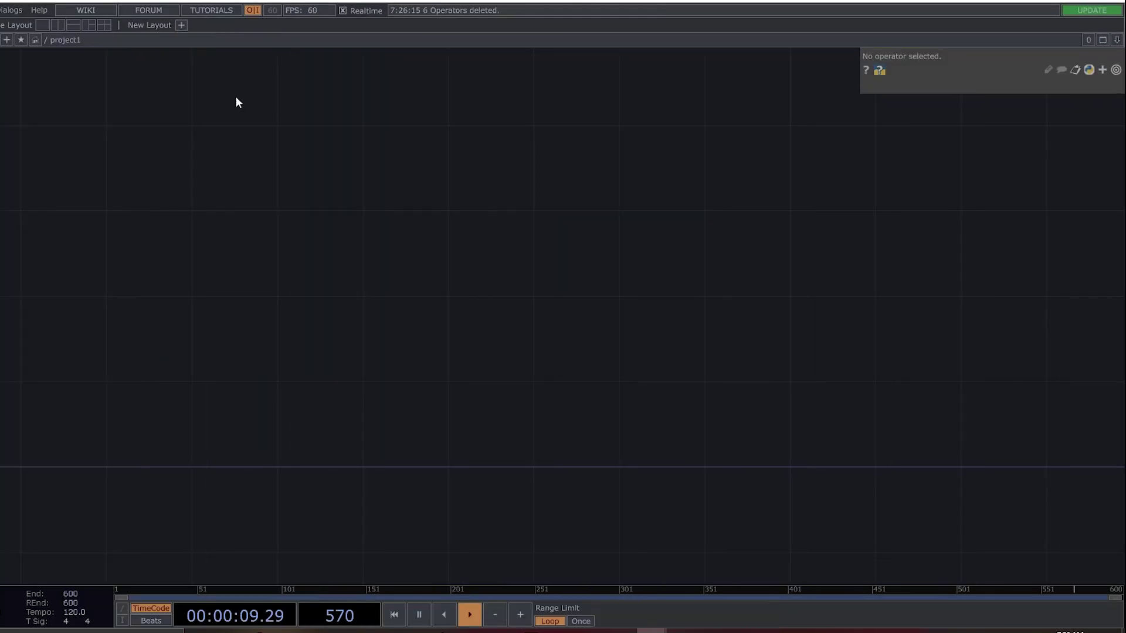
pyautogui.press('Tab')
pyautogui.write('cir')
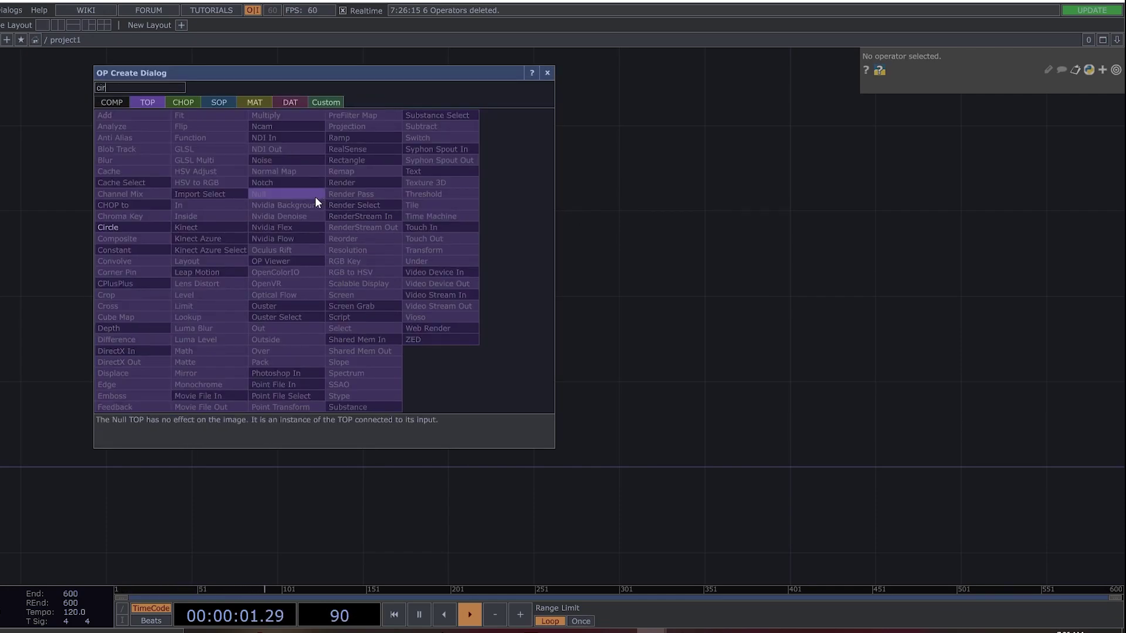
pyautogui.click(221, 103)
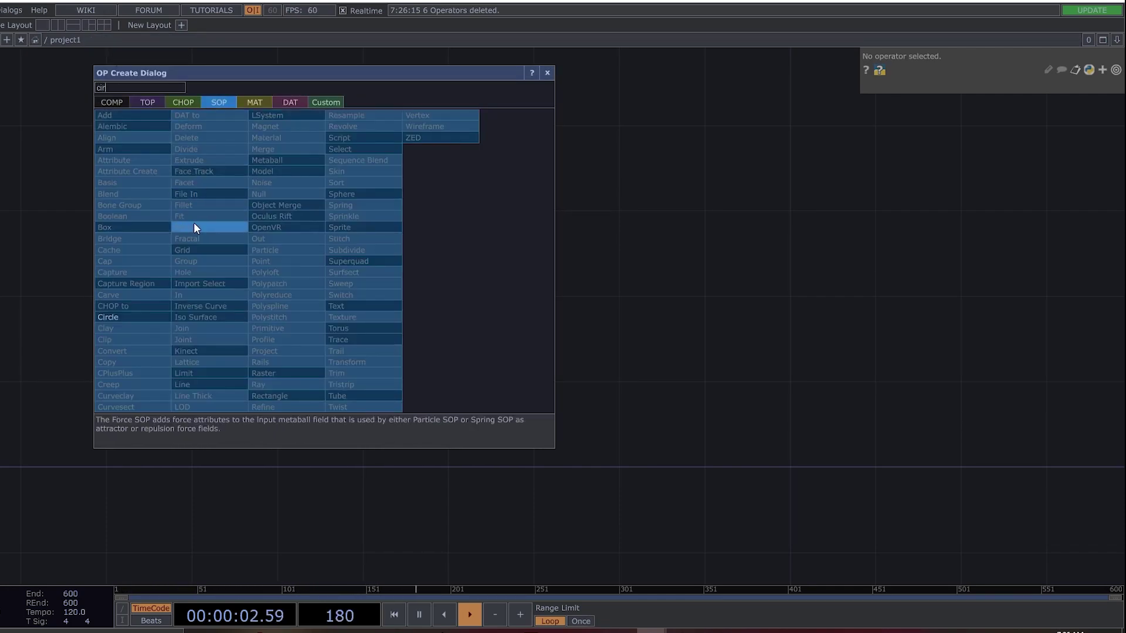
pyautogui.click(127, 318)
pyautogui.click(360, 310)
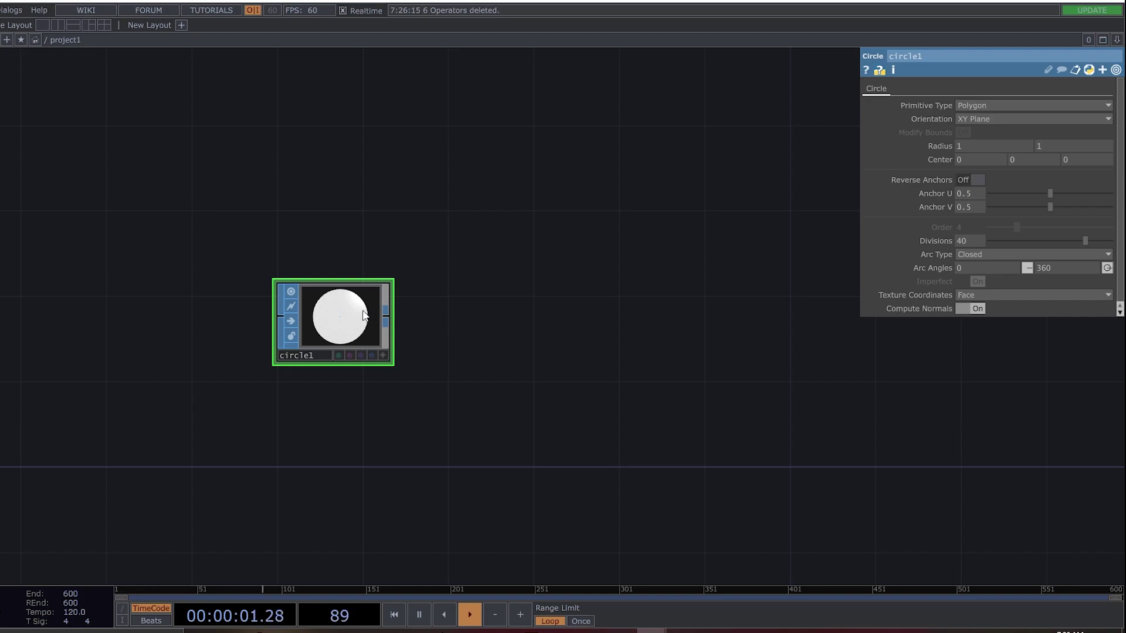
# - Chain a Null SOP (null1) and a Geometry COMP (geo1) after circle1
pyautogui.rightClick(386, 319)
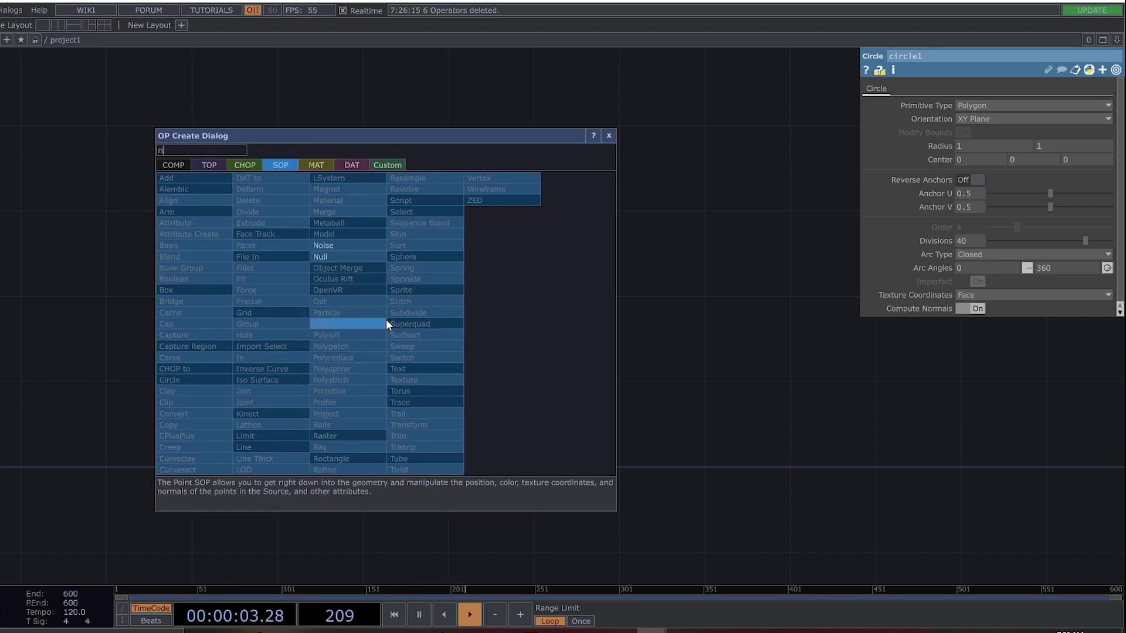
pyautogui.write('nul')
pyautogui.click(341, 256)
pyautogui.click(485, 314)
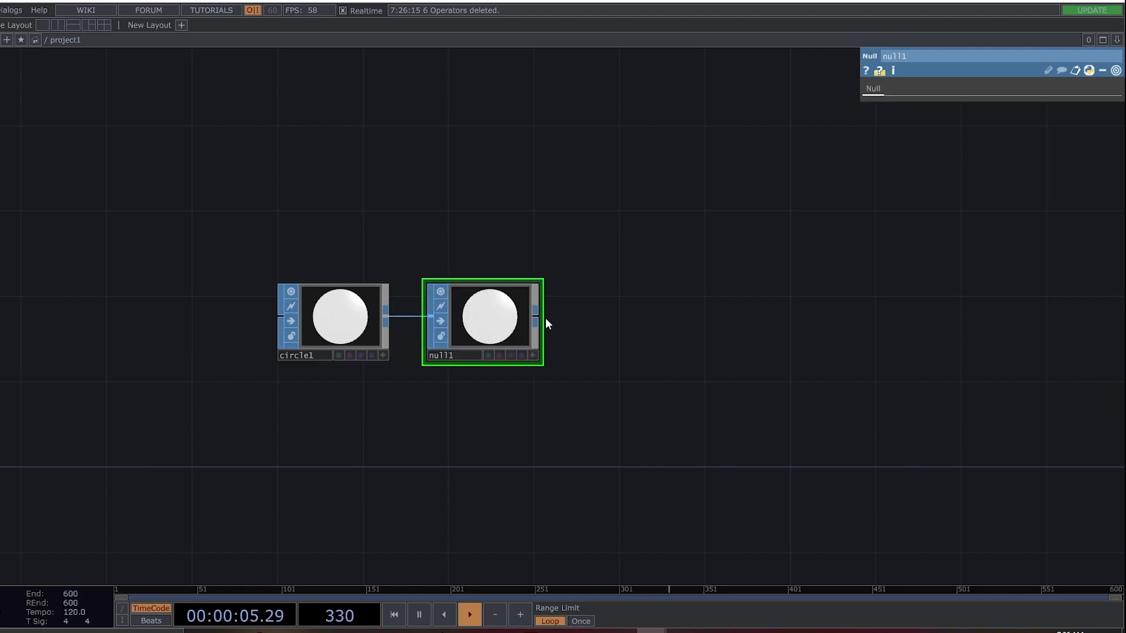
pyautogui.rightClick(537, 322)
pyautogui.click(339, 166)
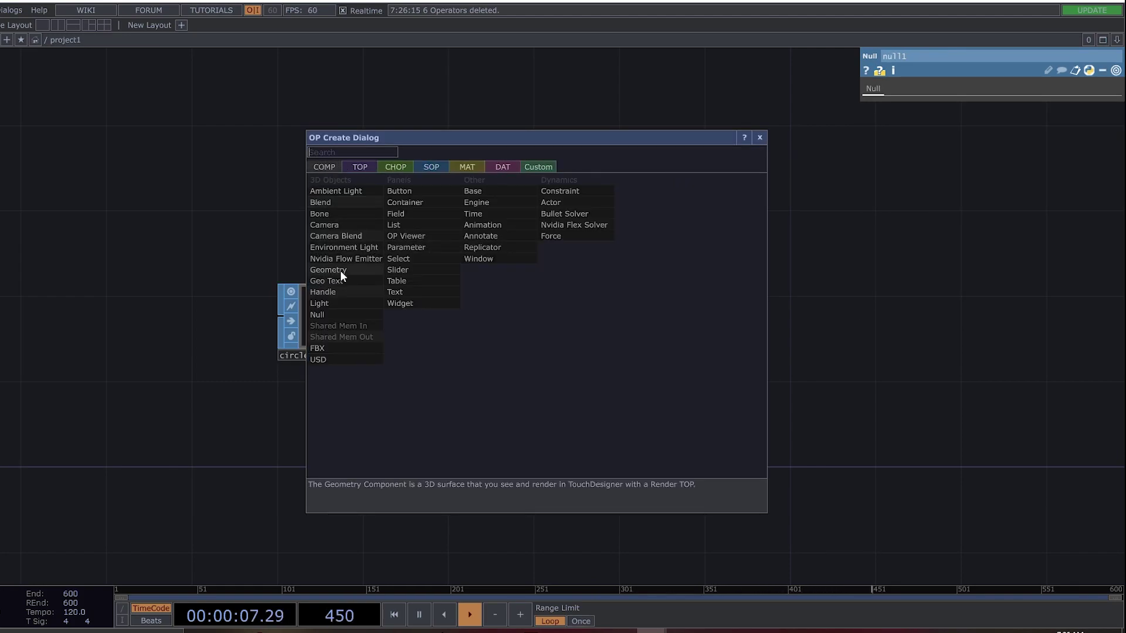
pyautogui.click(367, 269)
pyautogui.click(640, 317)
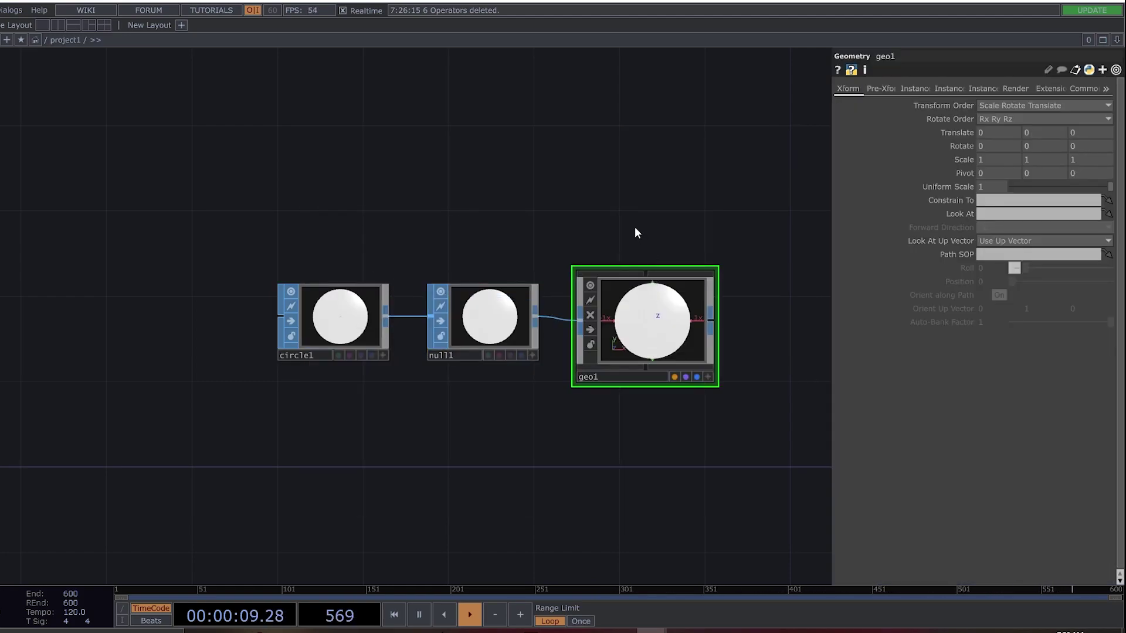
# - Add camera cam1 above geo1, a Render TOP render1, and null2 after it
pyautogui.press('Tab')
pyautogui.write('ca')
pyautogui.click(423, 131)
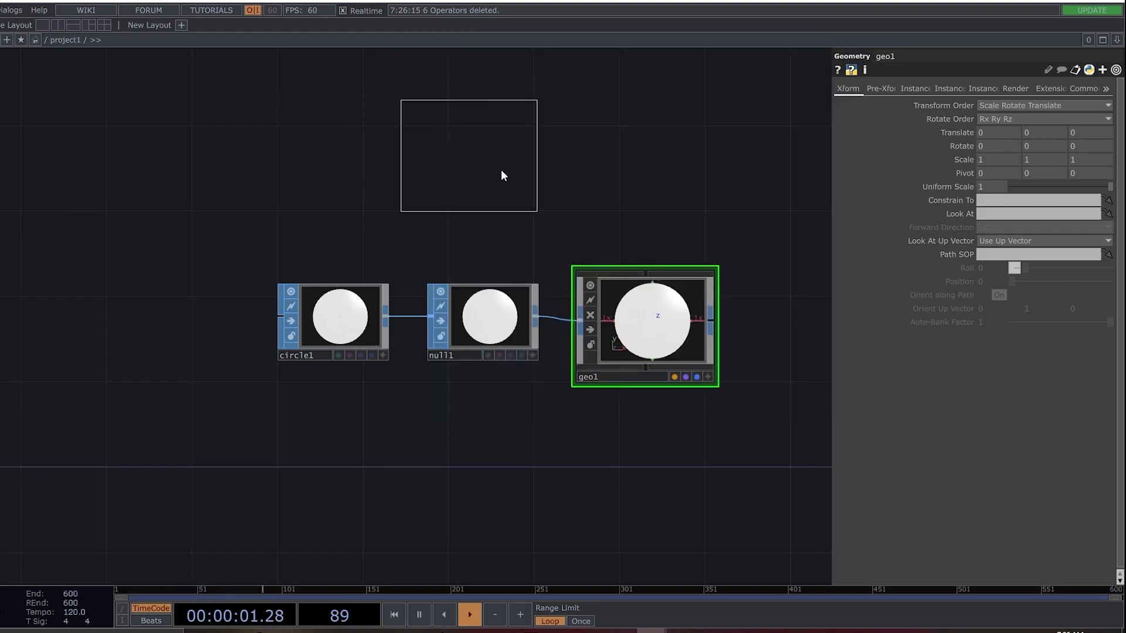
pyautogui.click(637, 197)
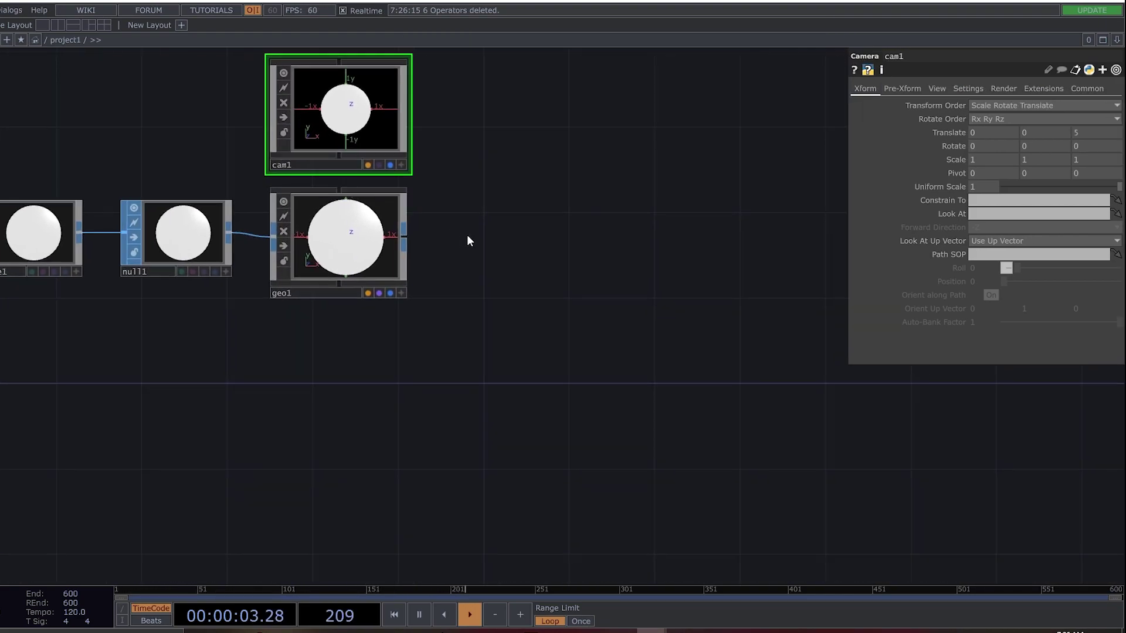
pyautogui.press('Tab')
pyautogui.write('re')
pyautogui.click(299, 81)
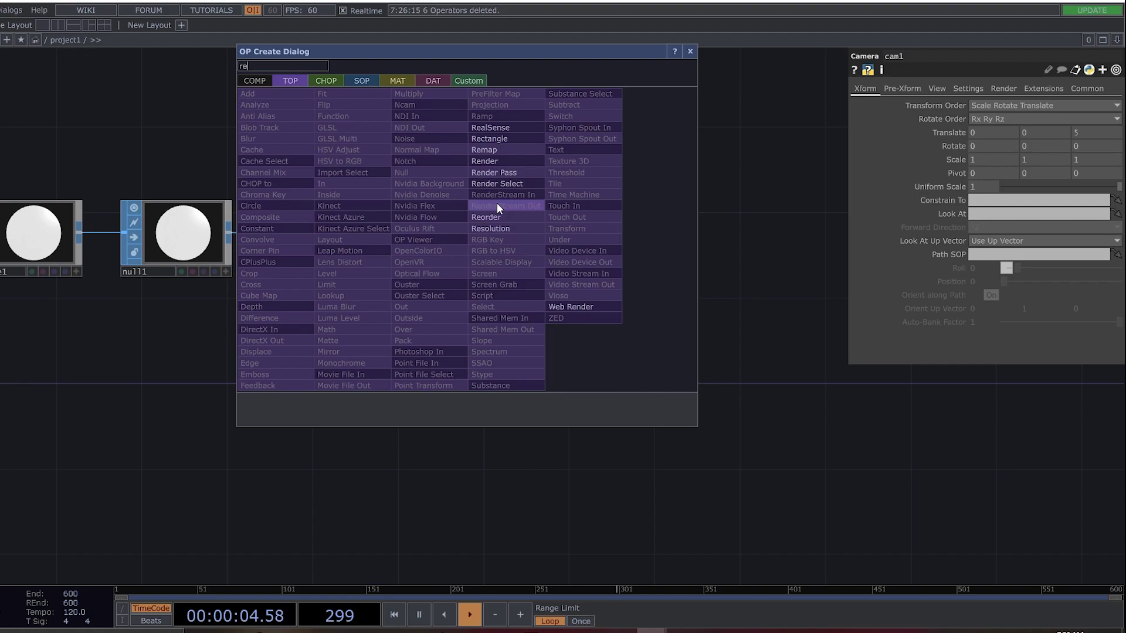
pyautogui.keyDown('ctrl'); pyautogui.click(505, 159); pyautogui.keyUp('ctrl')
pyautogui.keyDown('ctrl'); pyautogui.click(404, 173); pyautogui.keyUp('ctrl')
pyautogui.click(690, 51)
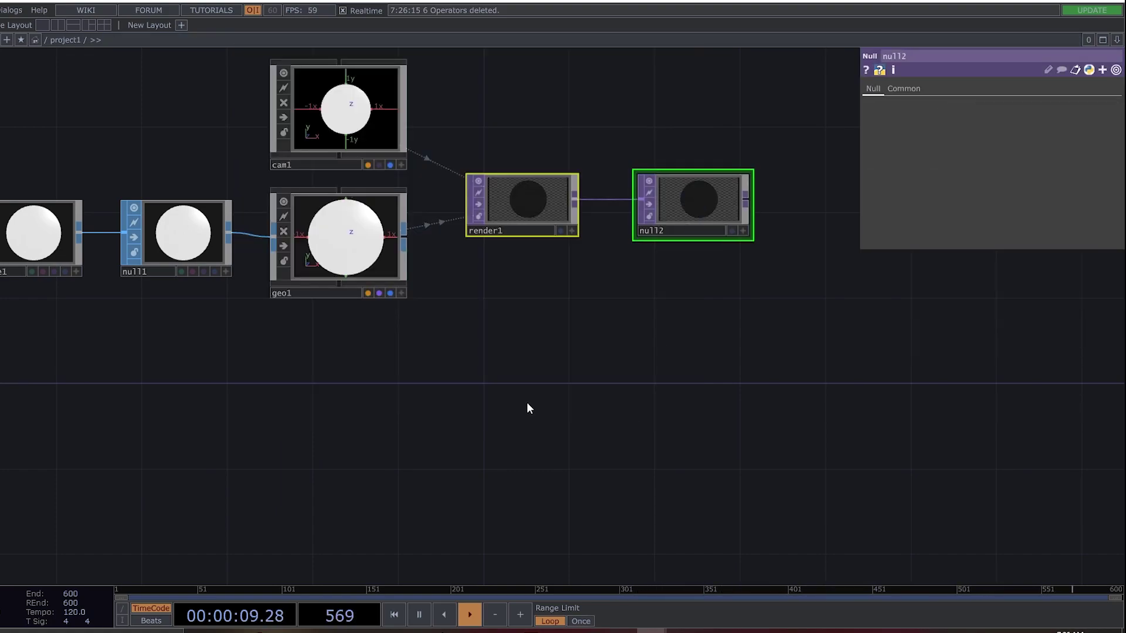
# - Add a Constant MAT, assign it as geo1's material, and tidy the node layout
pyautogui.press('Tab')
pyautogui.click(426, 186)
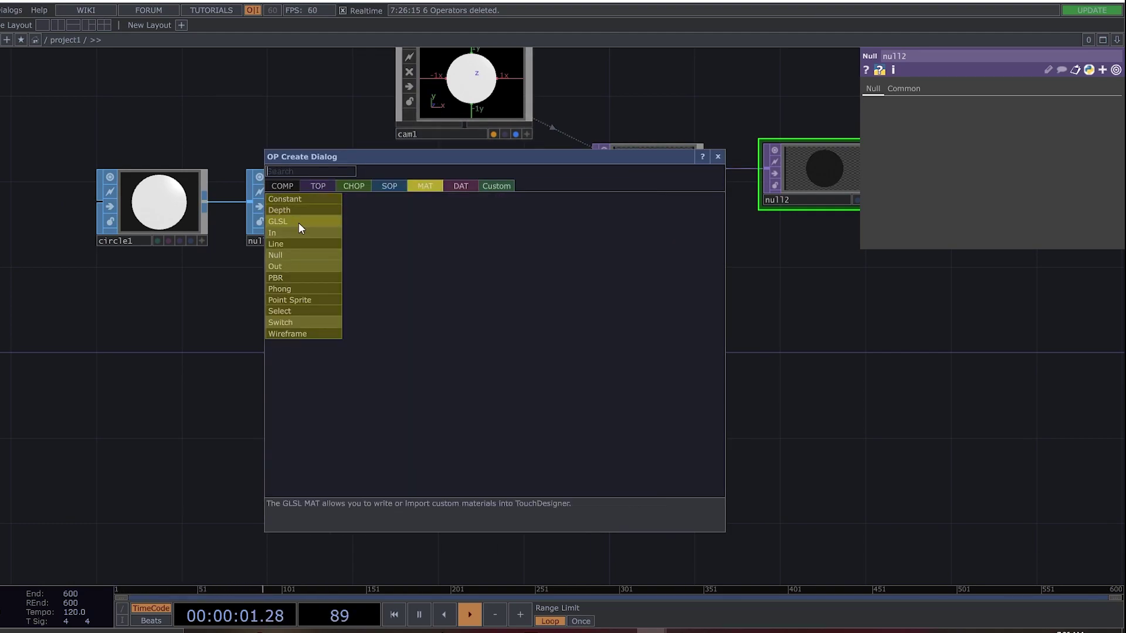
pyautogui.click(289, 199)
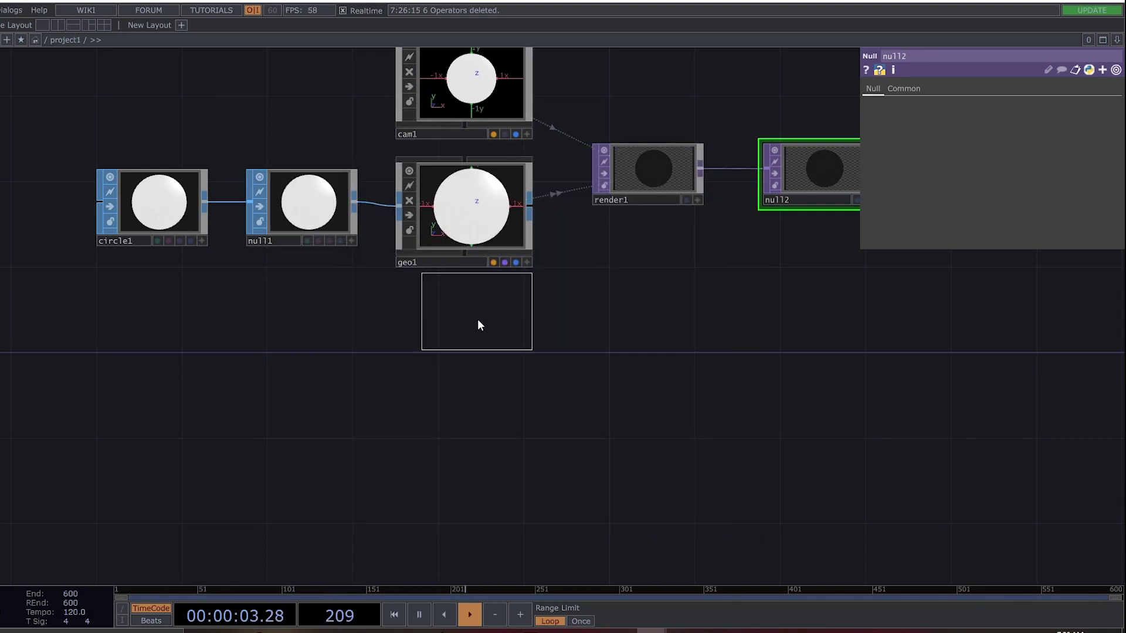
pyautogui.click(462, 347)
pyautogui.moveTo(469, 352); pyautogui.dragTo(479, 185)
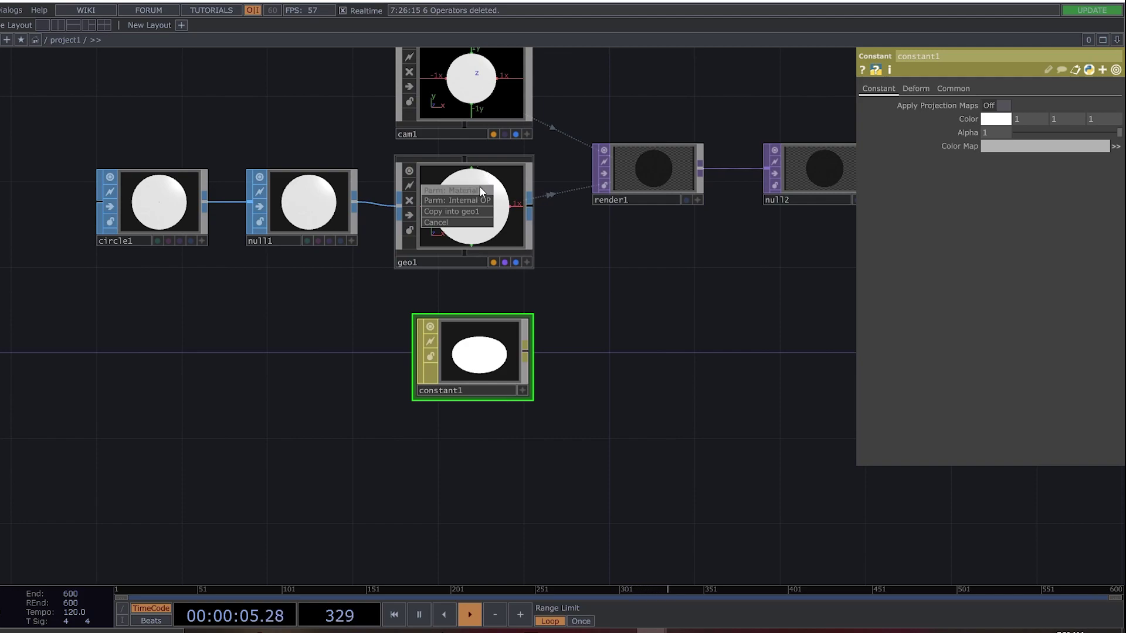
pyautogui.click(480, 194)
pyautogui.moveTo(473, 377); pyautogui.dragTo(537, 356)
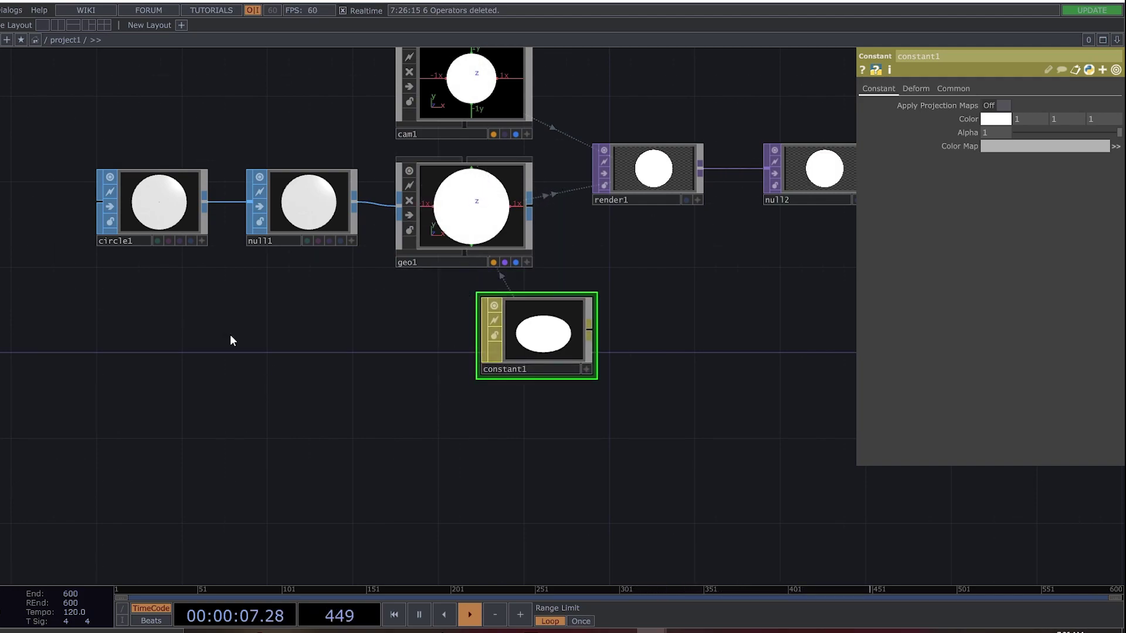
pyautogui.moveTo(208, 177); pyautogui.dragTo(353, 220)
pyautogui.moveTo(434, 275); pyautogui.dragTo(164, 272)
# - Display null2's render as the network background and drag circle1's radius down to 0.04
pyautogui.hscroll(5, 574, 443)
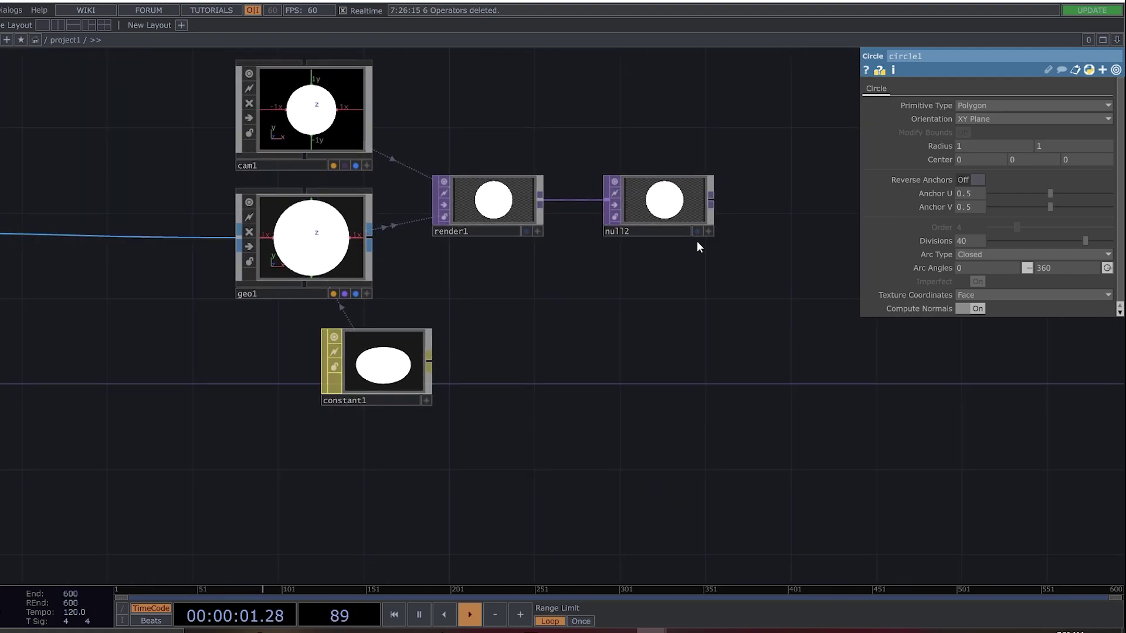
pyautogui.click(697, 232)
pyautogui.hscroll(-7, 203, 429)
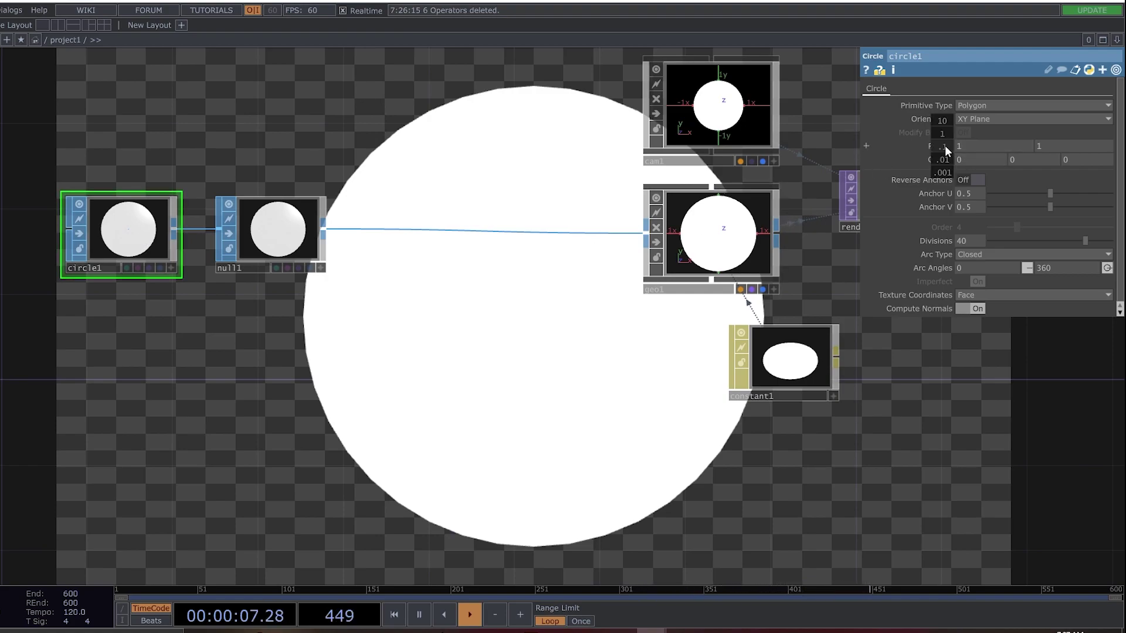
pyautogui.moveTo(945, 145); pyautogui.dragTo(832, 146, button='middle')
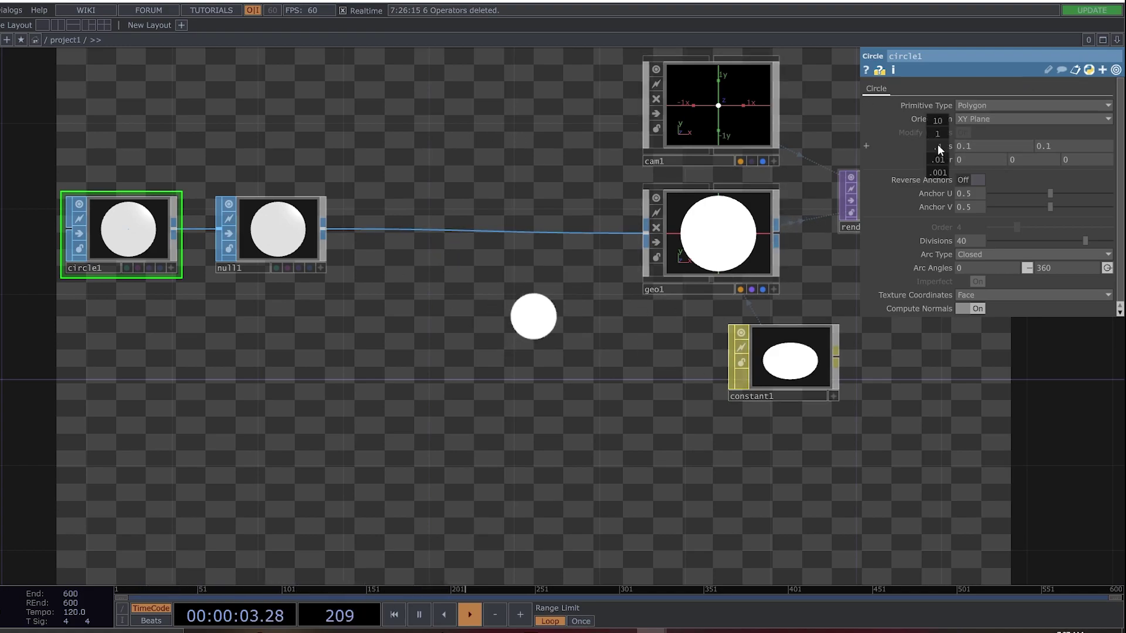
pyautogui.moveTo(937, 145); pyautogui.dragTo(915, 159, button='middle')
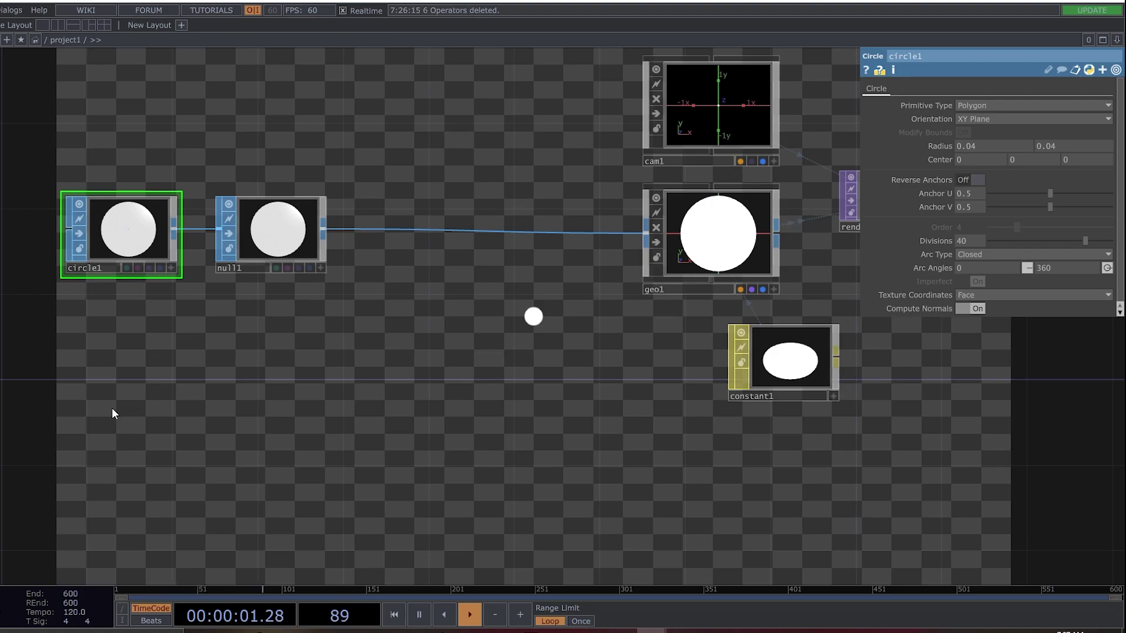
# - Add a second Circle SOP, circle2, below circle1 with null3 after it
pyautogui.press('Tab')
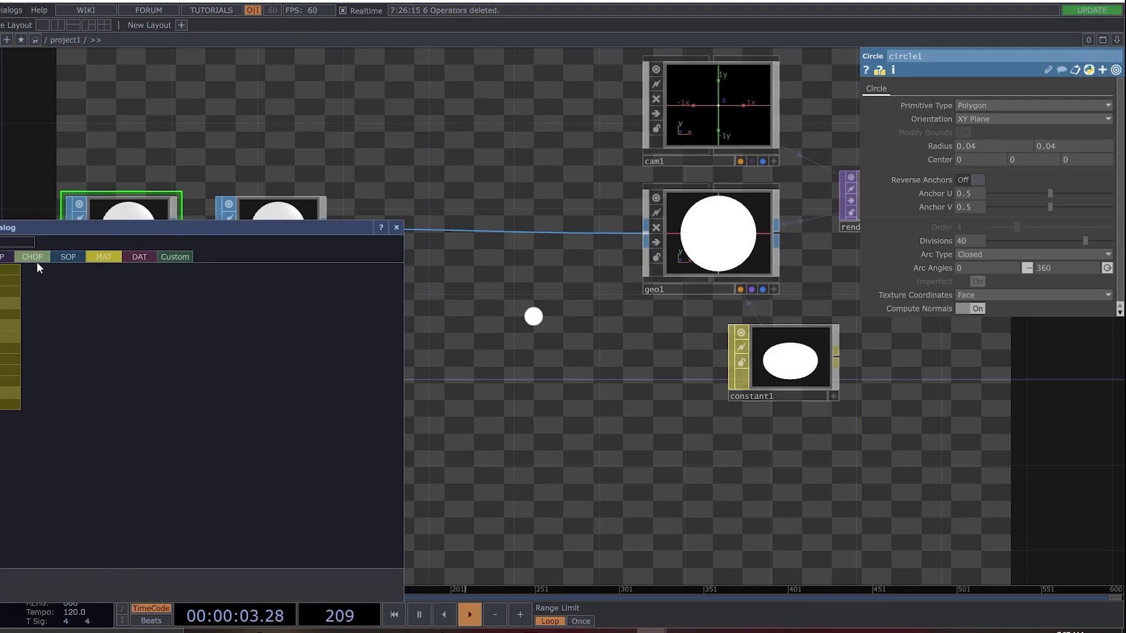
pyautogui.click(68, 257)
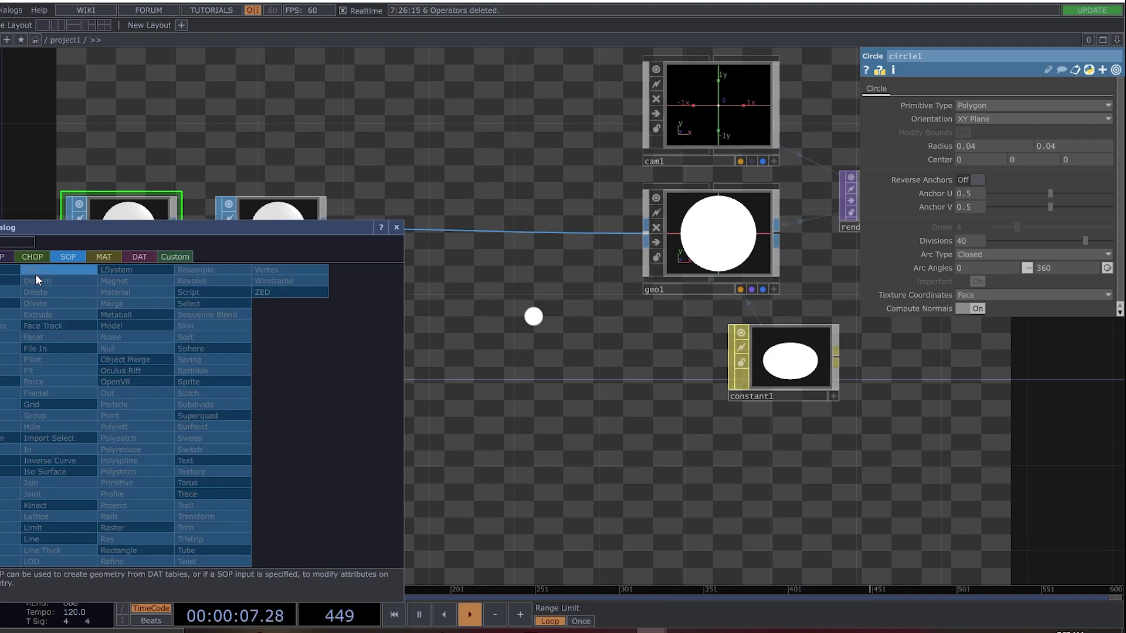
pyautogui.press('Return')
pyautogui.click(144, 410)
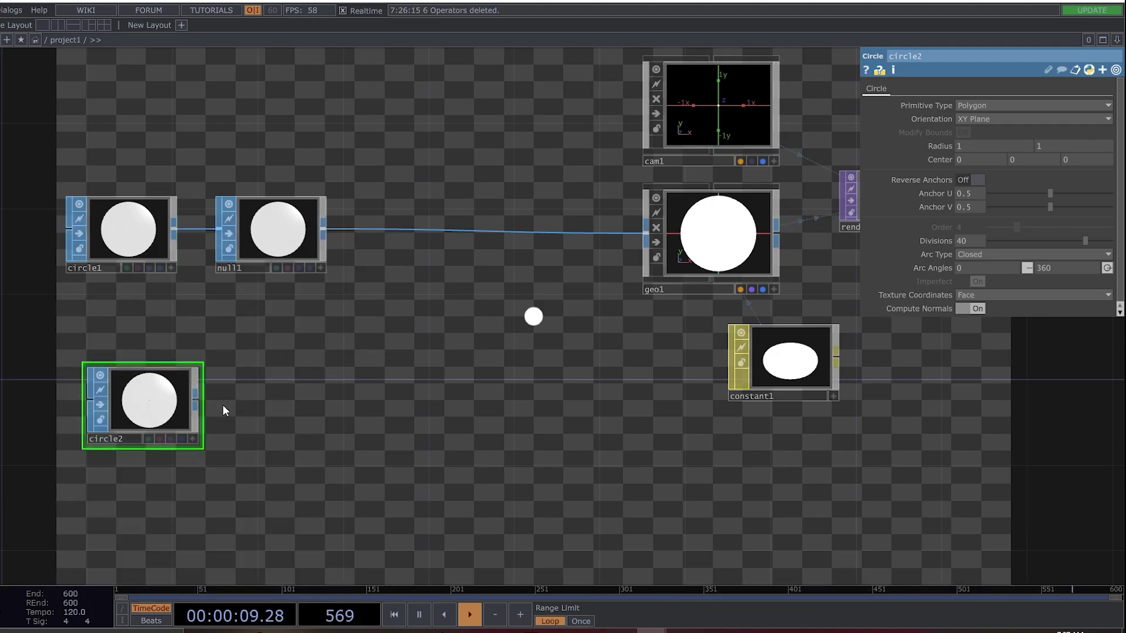
pyautogui.click(195, 410)
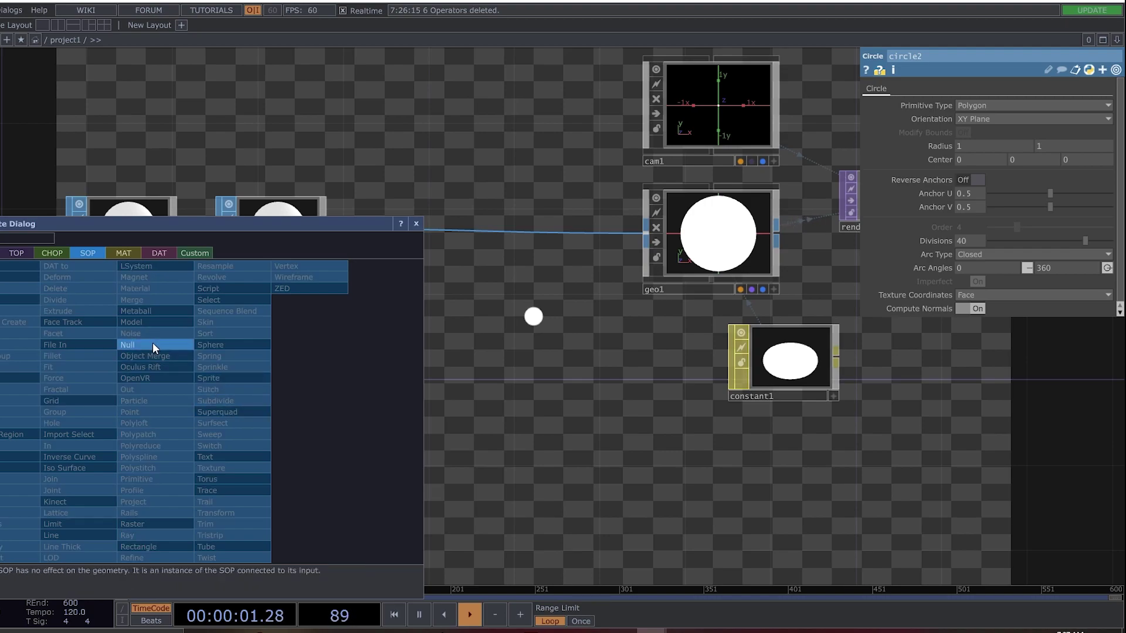
pyautogui.click(153, 344)
pyautogui.click(287, 406)
# - Set circle2's Divisions to 12
pyautogui.click(149, 400)
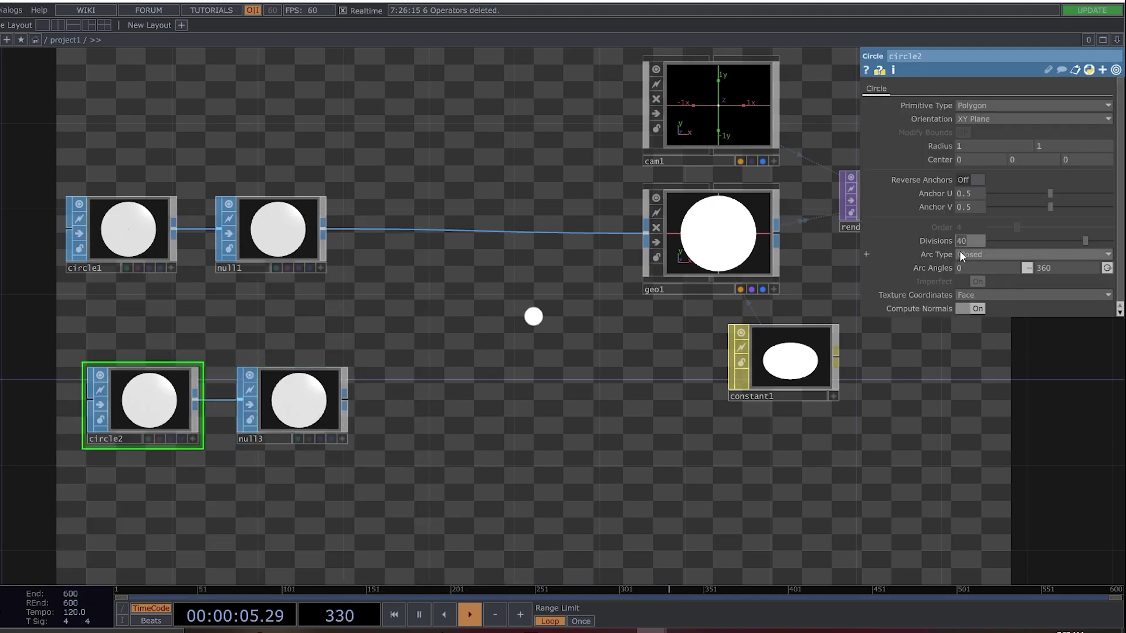
pyautogui.write('12')
pyautogui.press('Return')
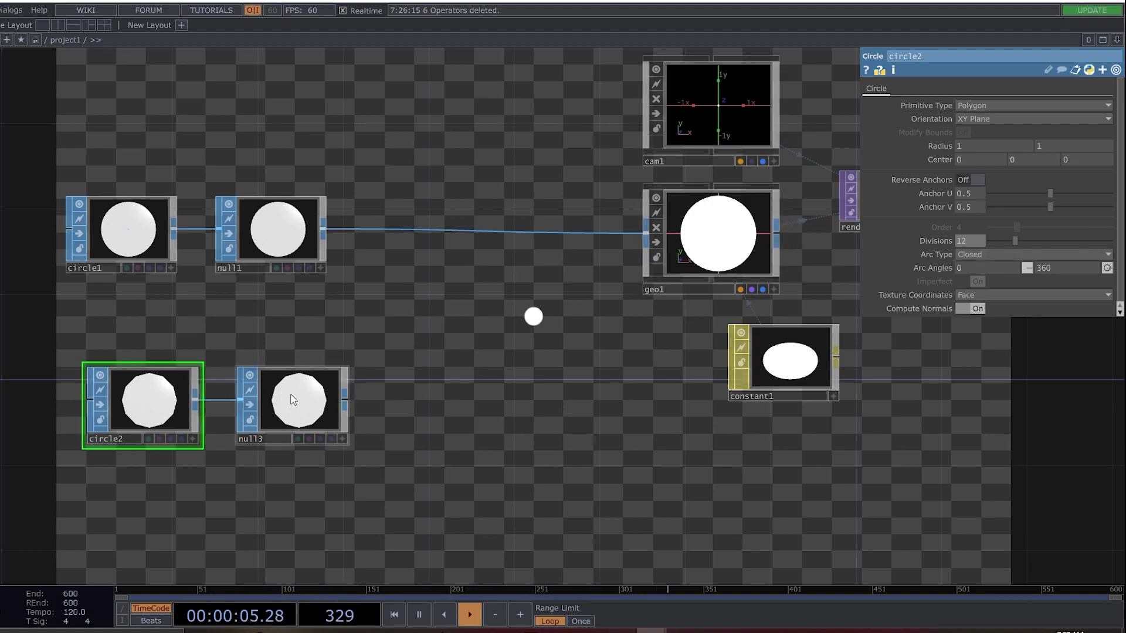
# - Turn on geo1's instancing with null3 as the Translate OP
pyautogui.click(293, 400)
pyautogui.click(729, 238)
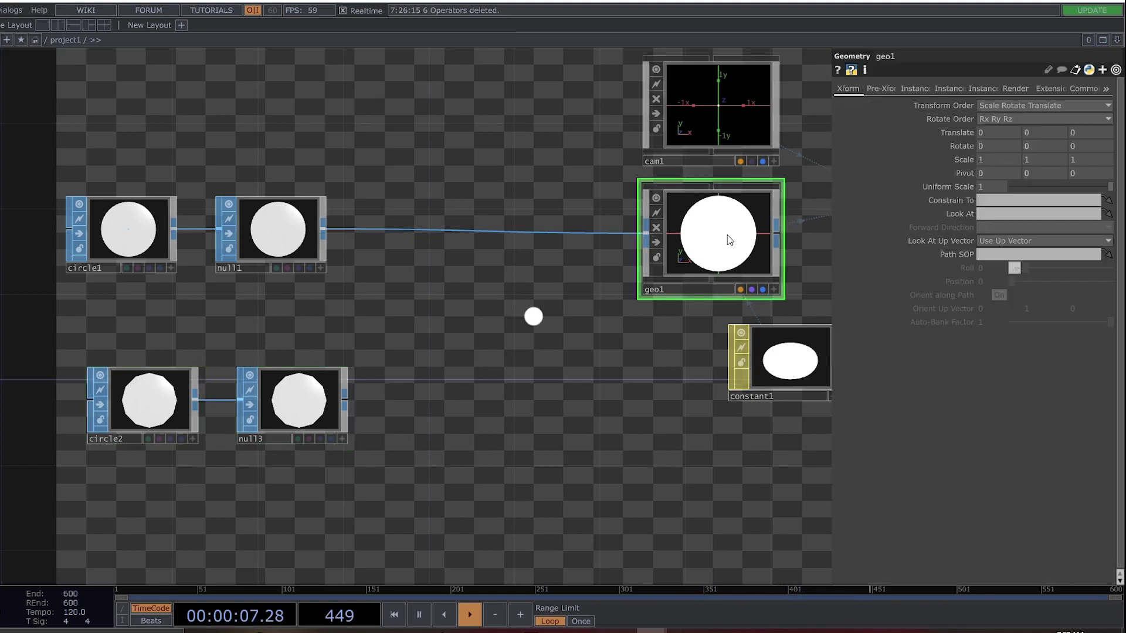
pyautogui.click(915, 89)
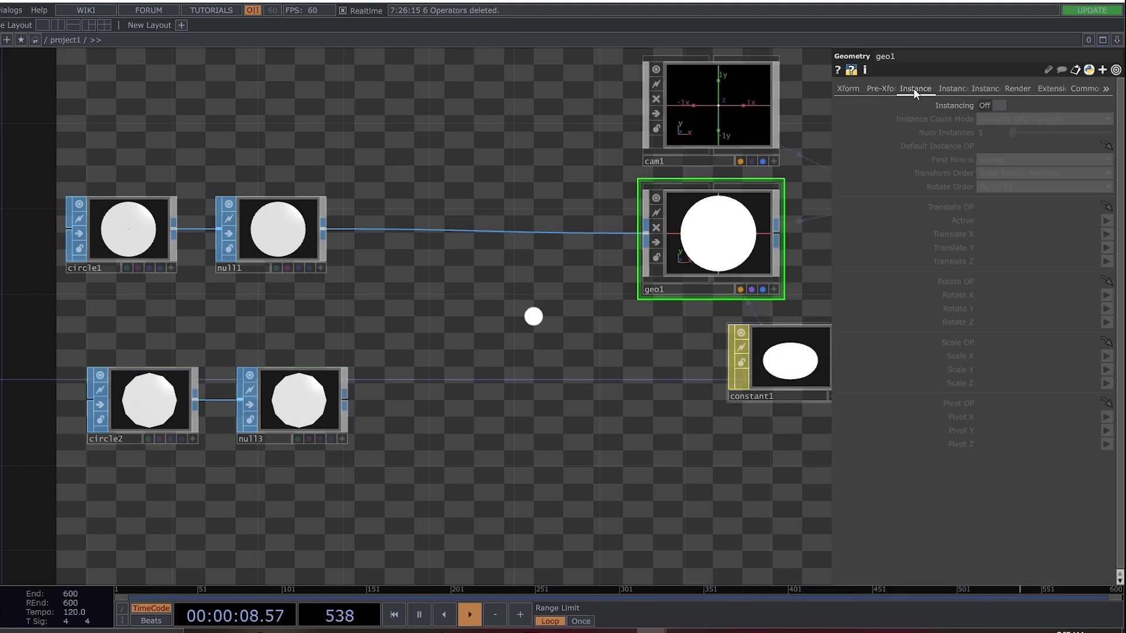
pyautogui.click(988, 105)
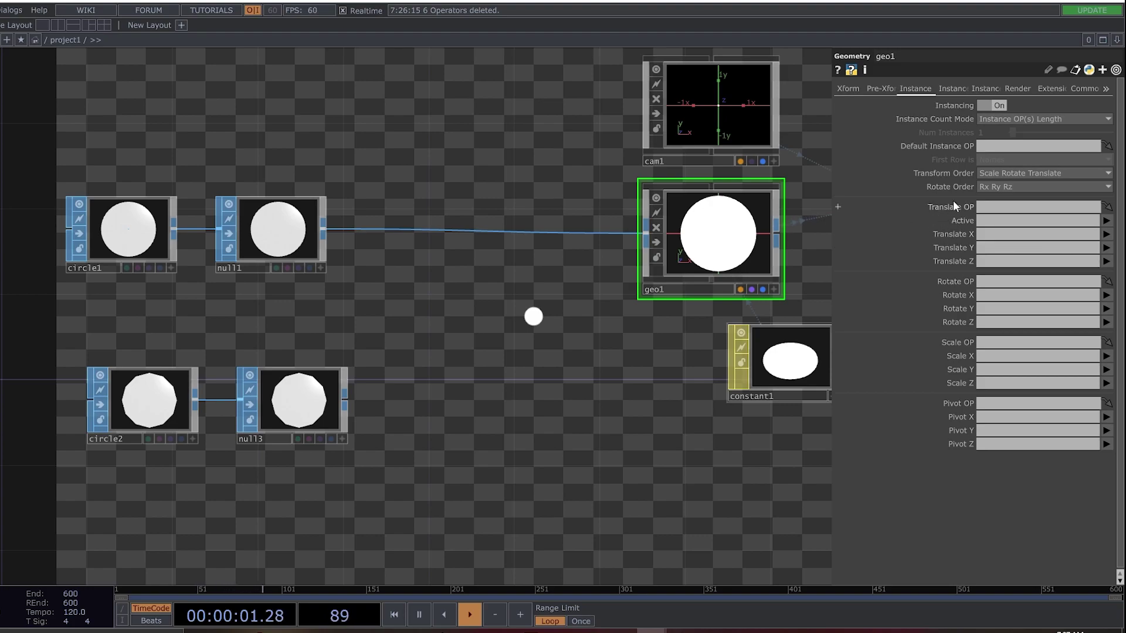
pyautogui.moveTo(318, 416); pyautogui.dragTo(1056, 274)
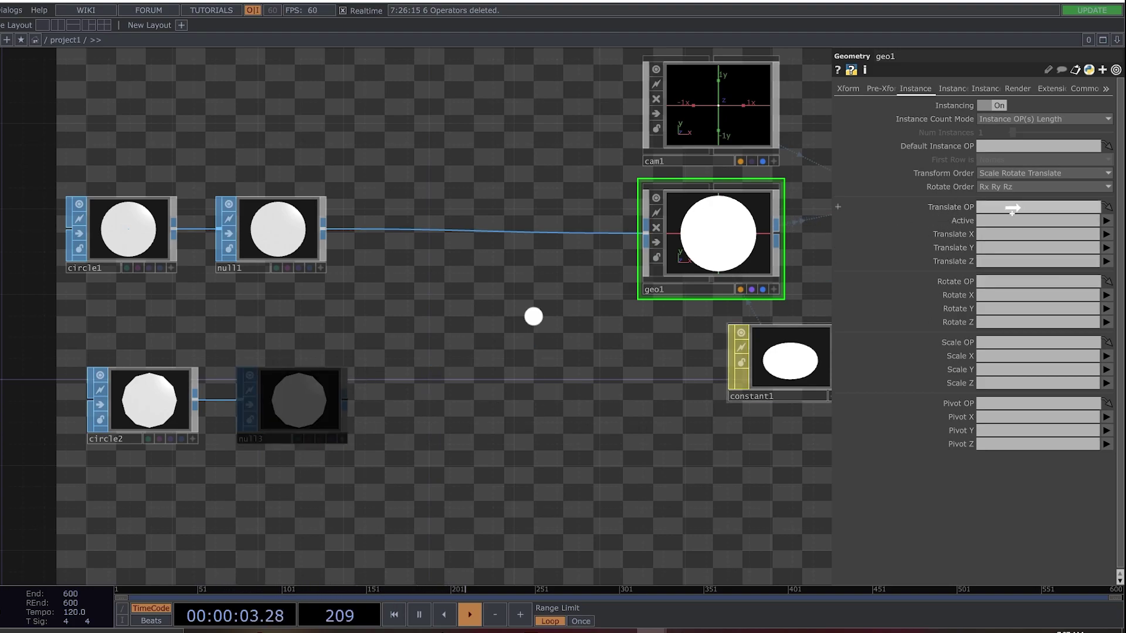
pyautogui.moveTo(1013, 208); pyautogui.dragTo(1013, 209)
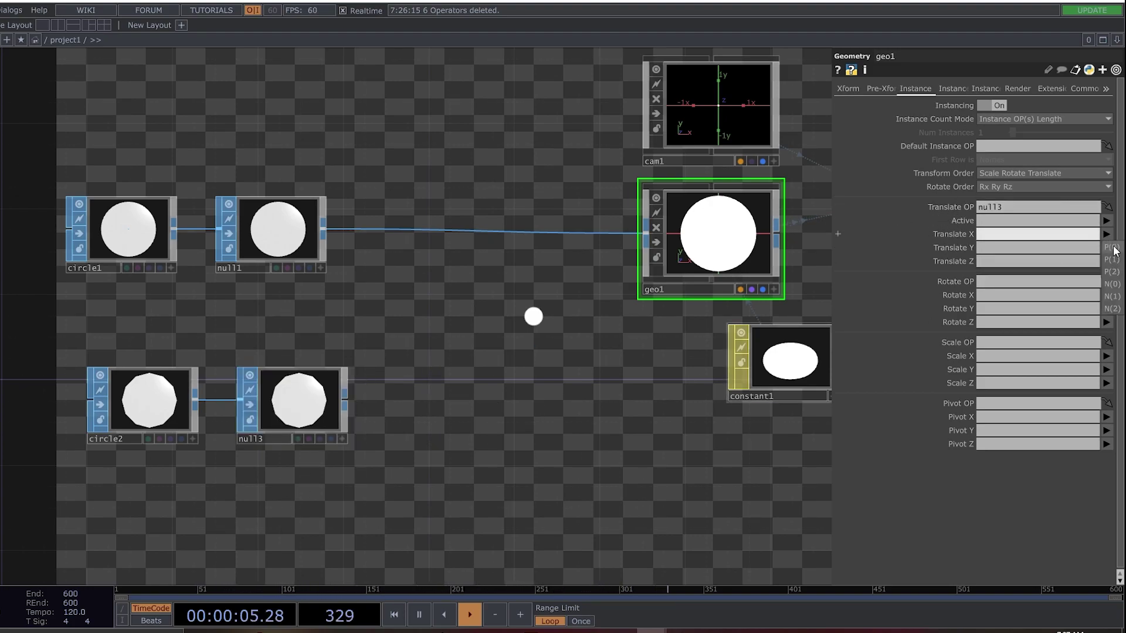
# - Set geo1's instance Translate X to P(0) and Translate Y to P(1)
pyautogui.click(1114, 248)
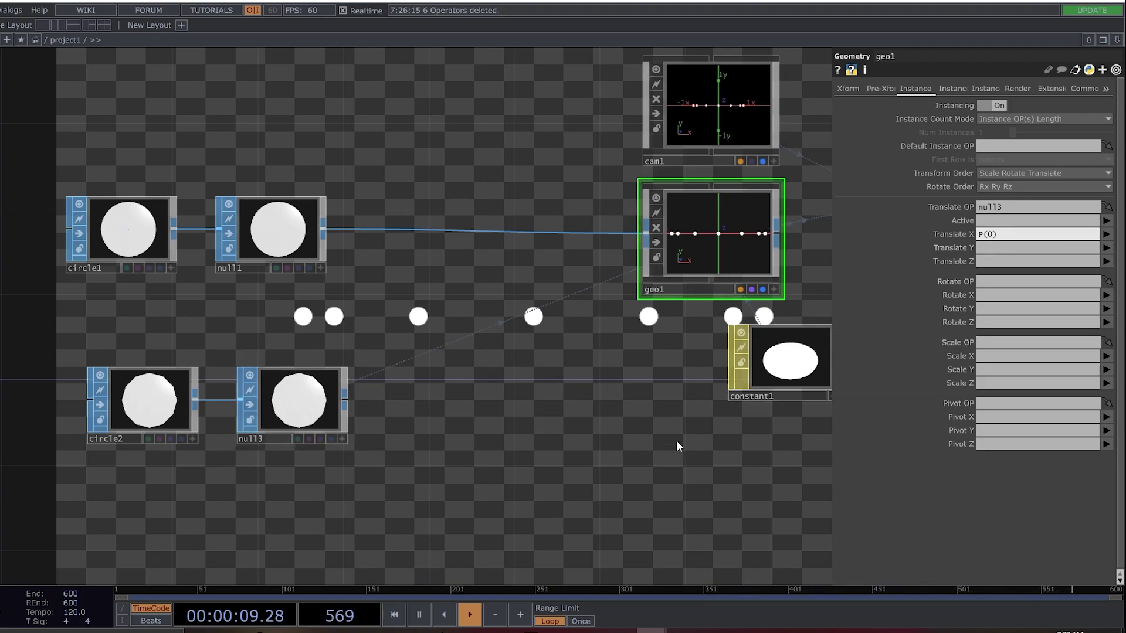
pyautogui.moveTo(643, 447); pyautogui.dragTo(478, 433)
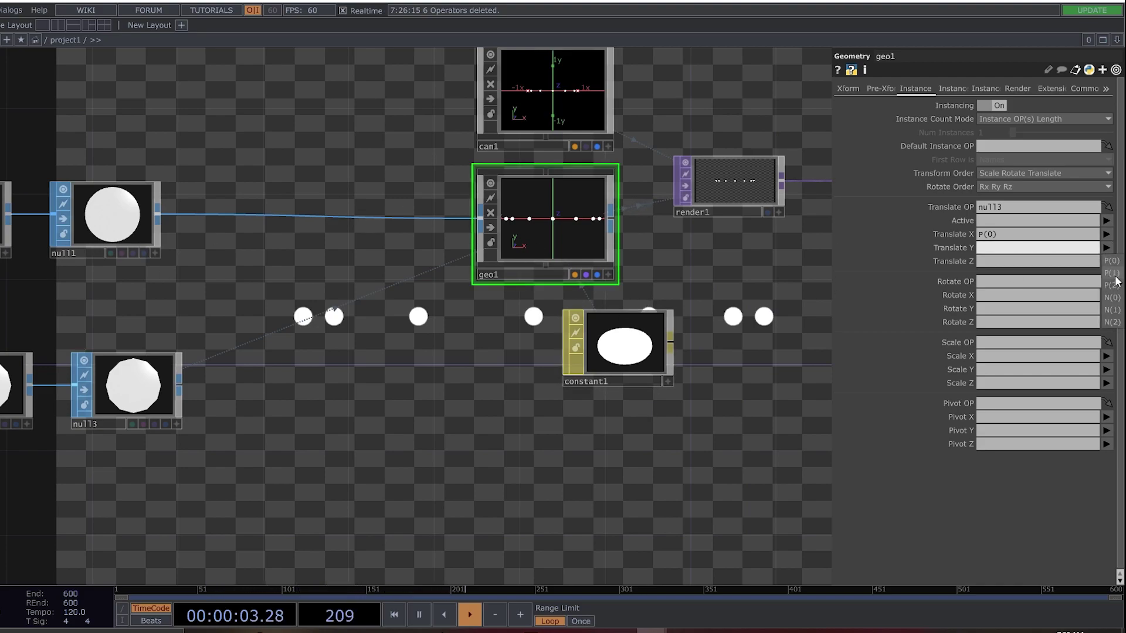
pyautogui.click(1112, 273)
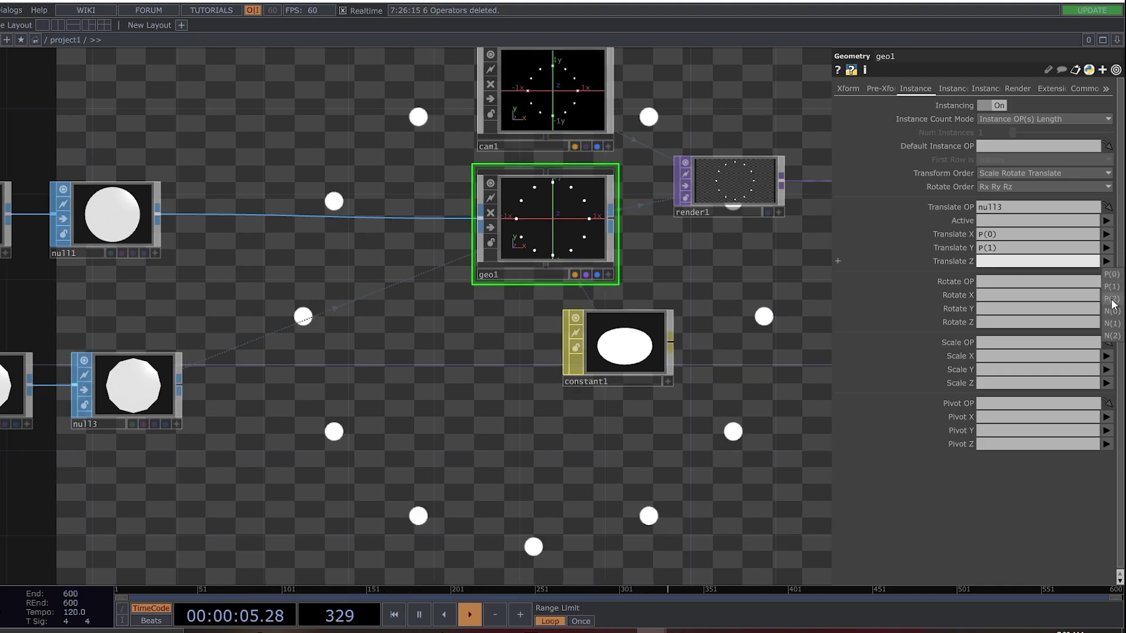
pyautogui.moveTo(645, 420); pyautogui.dragTo(196, 305)
# - Set render1's resolution to 1024 x 1024 and pixel format to 32-bit float (RGBA)
pyautogui.click(195, 301)
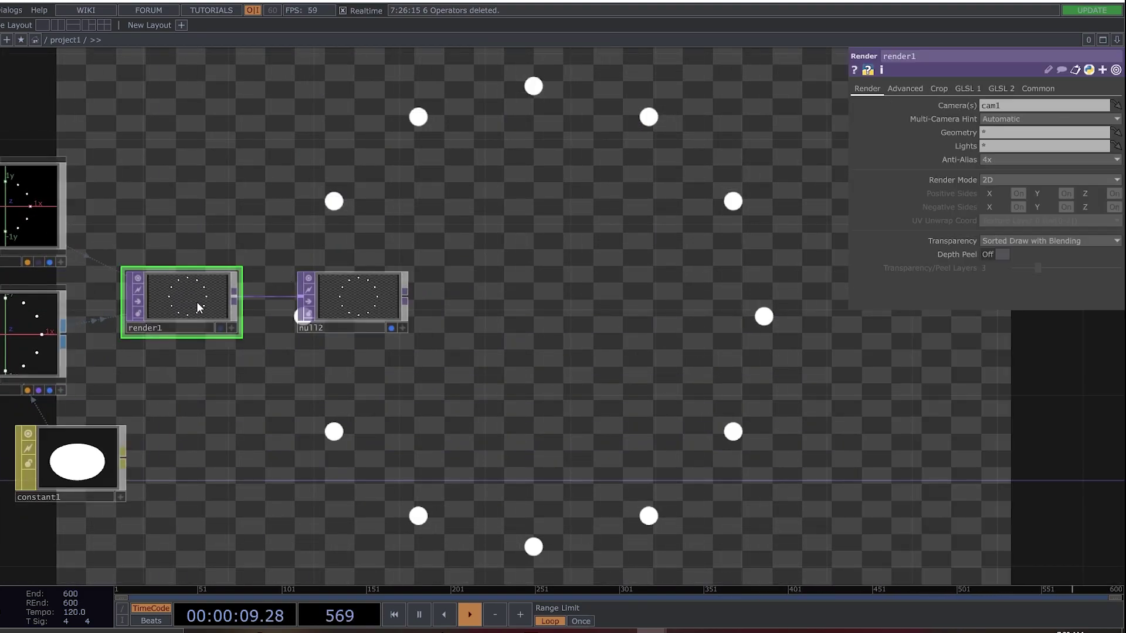
pyautogui.click(1049, 91)
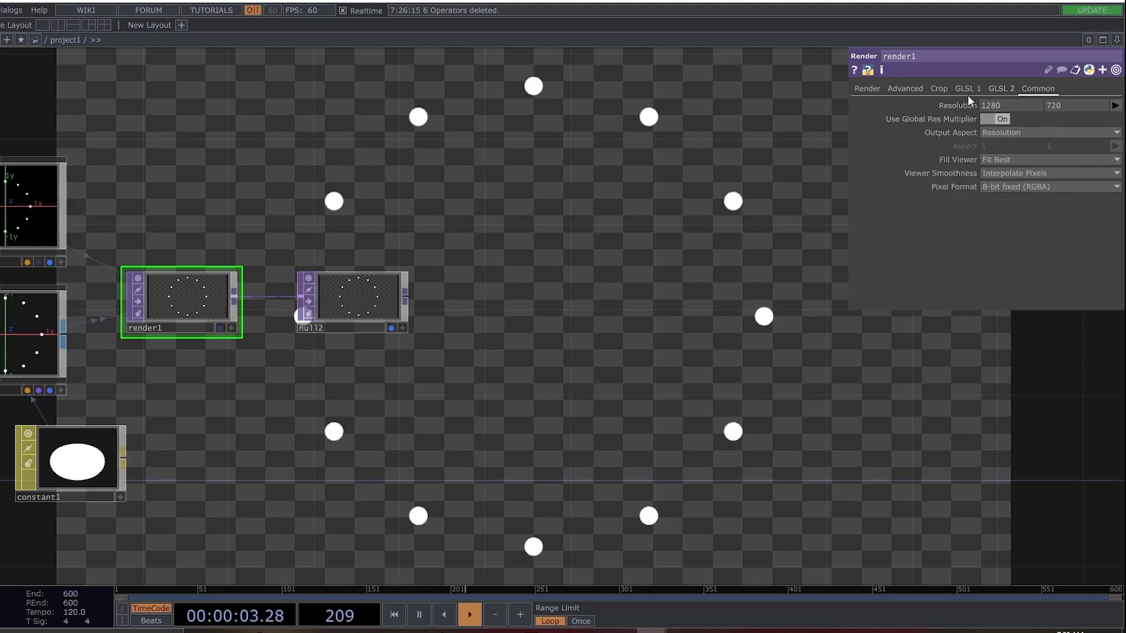
pyautogui.click(1116, 106)
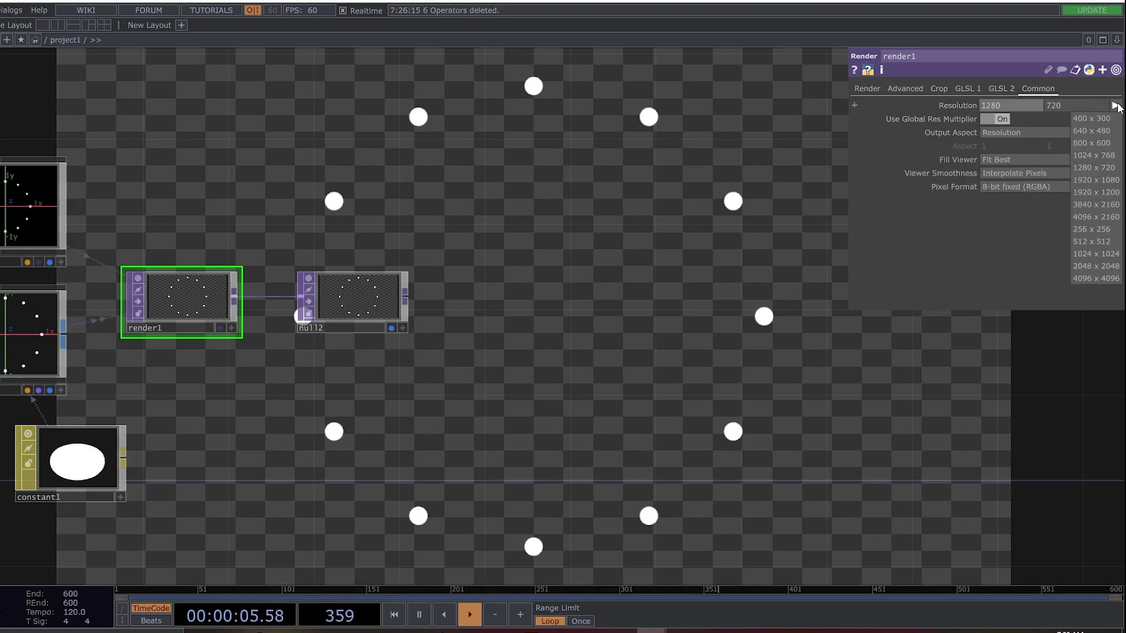
pyautogui.click(1094, 254)
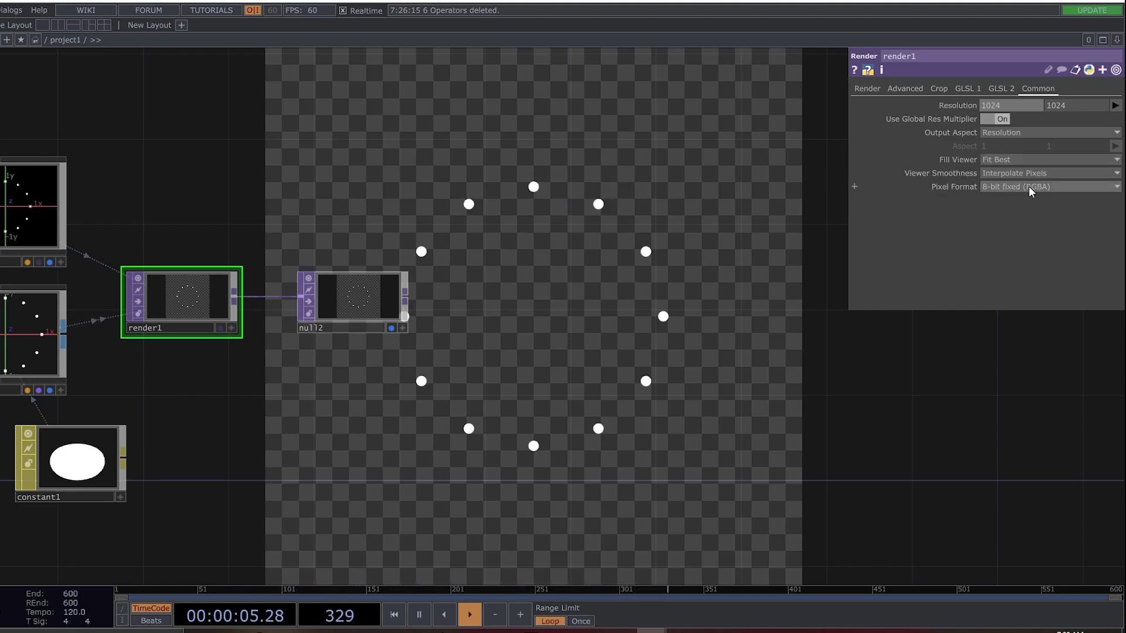
pyautogui.click(1006, 186)
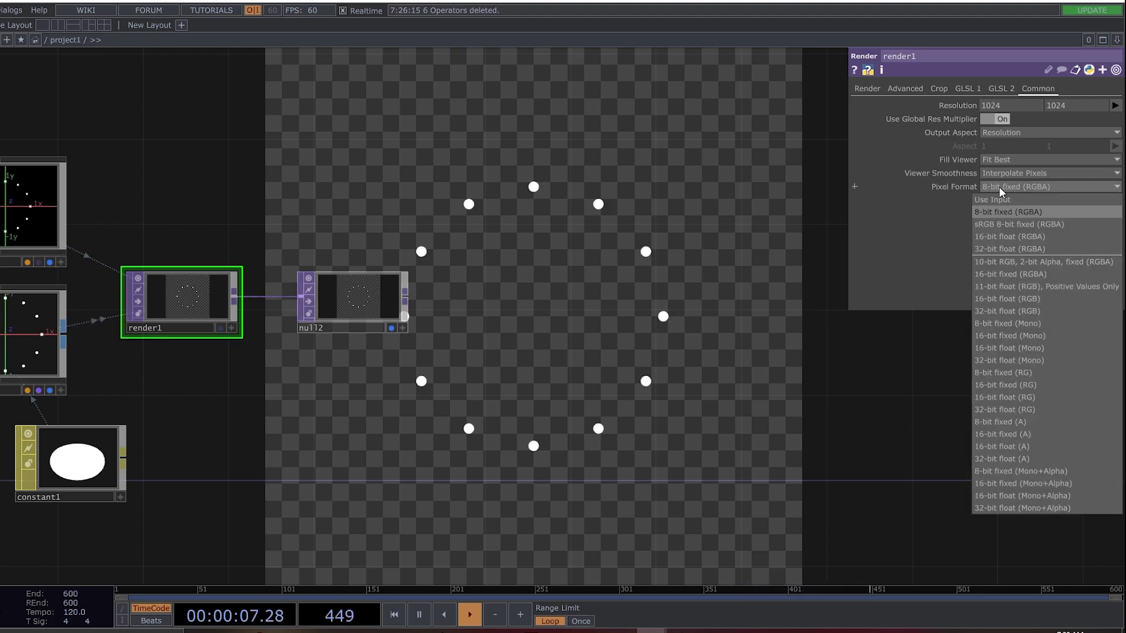
pyautogui.click(1038, 249)
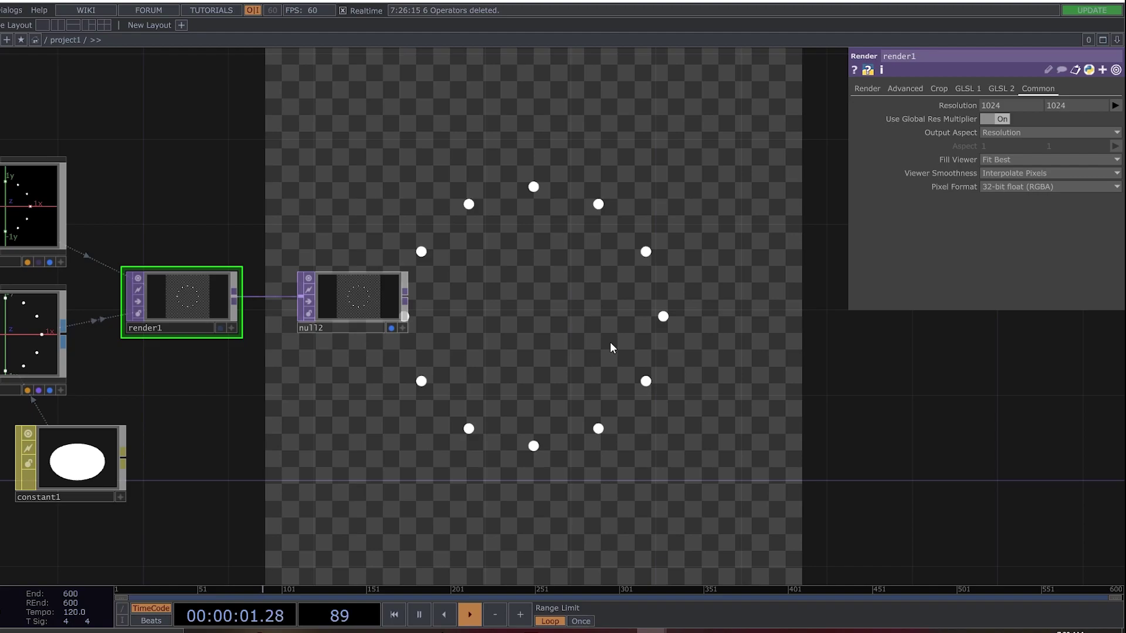
# - Raise circle2's Radius from 1 to 1.8 on the value ladder
pyautogui.press('h')
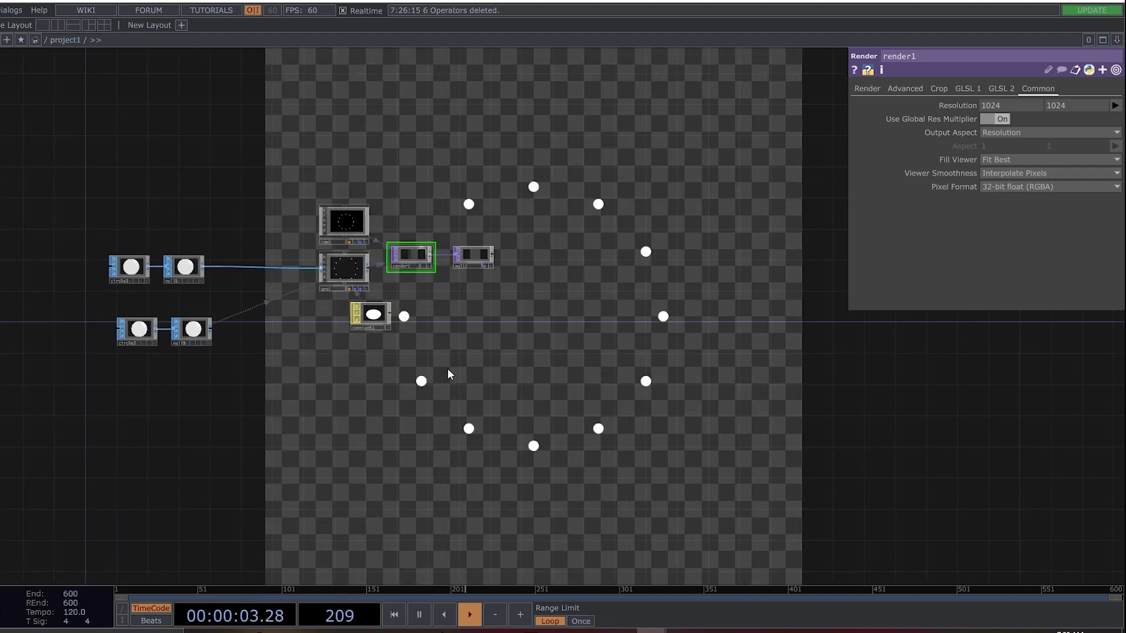
pyautogui.scroll(2, 248, 309)
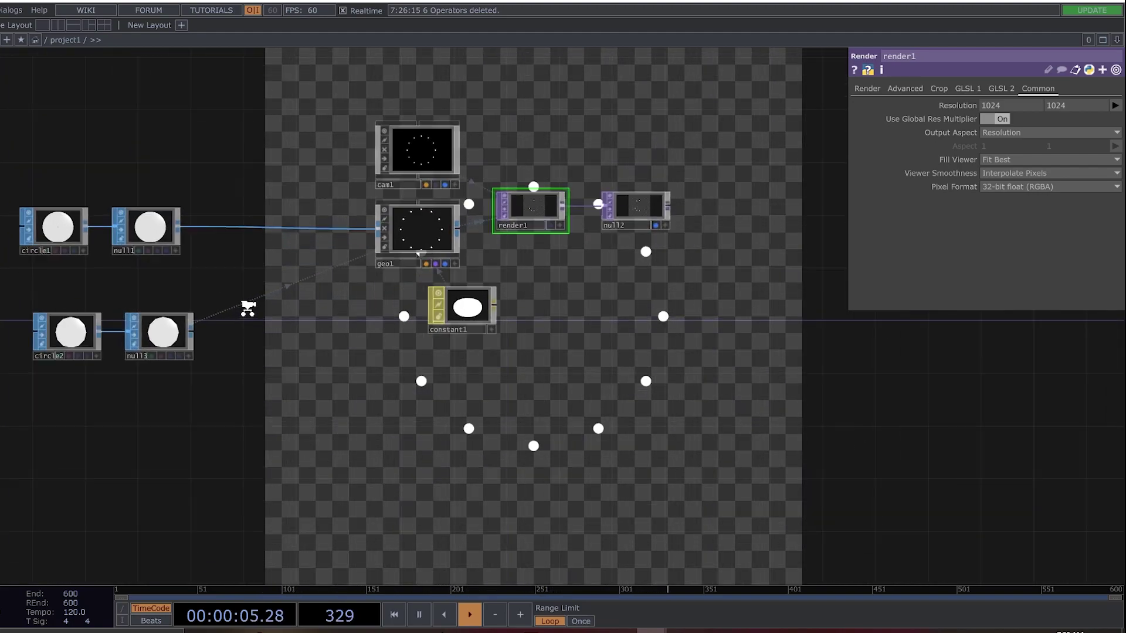
pyautogui.scroll(3, 447, 191)
pyautogui.scroll(2, 385, 272)
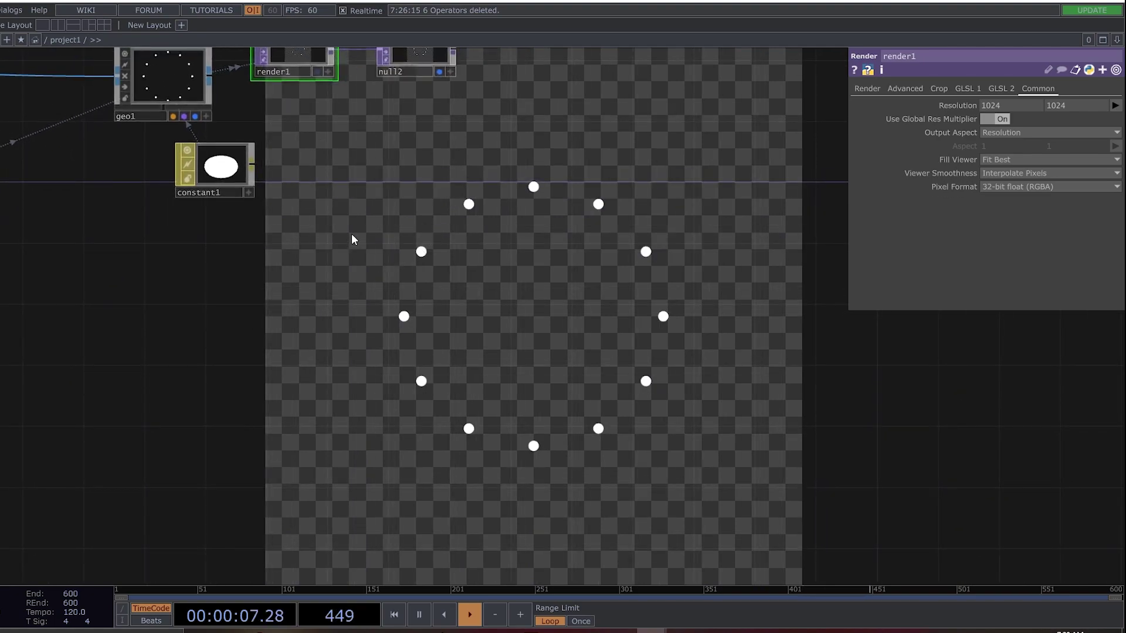
pyautogui.moveTo(201, 351); pyautogui.dragTo(616, 359, button='middle')
pyautogui.click(253, 245)
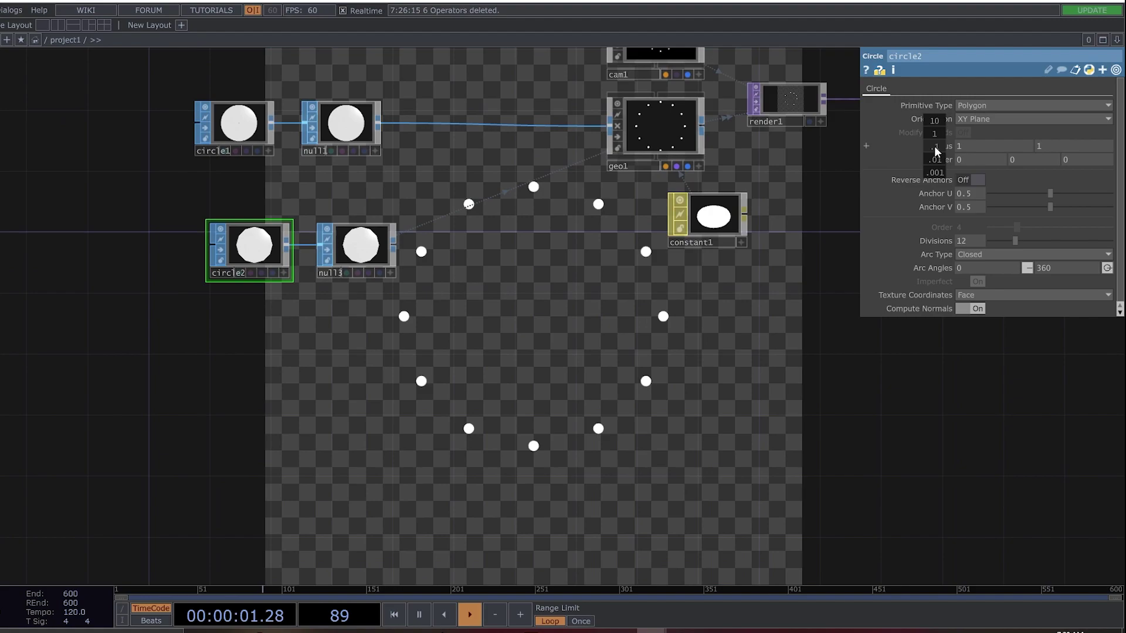
pyautogui.moveTo(935, 146); pyautogui.dragTo(1058, 146, button='middle')
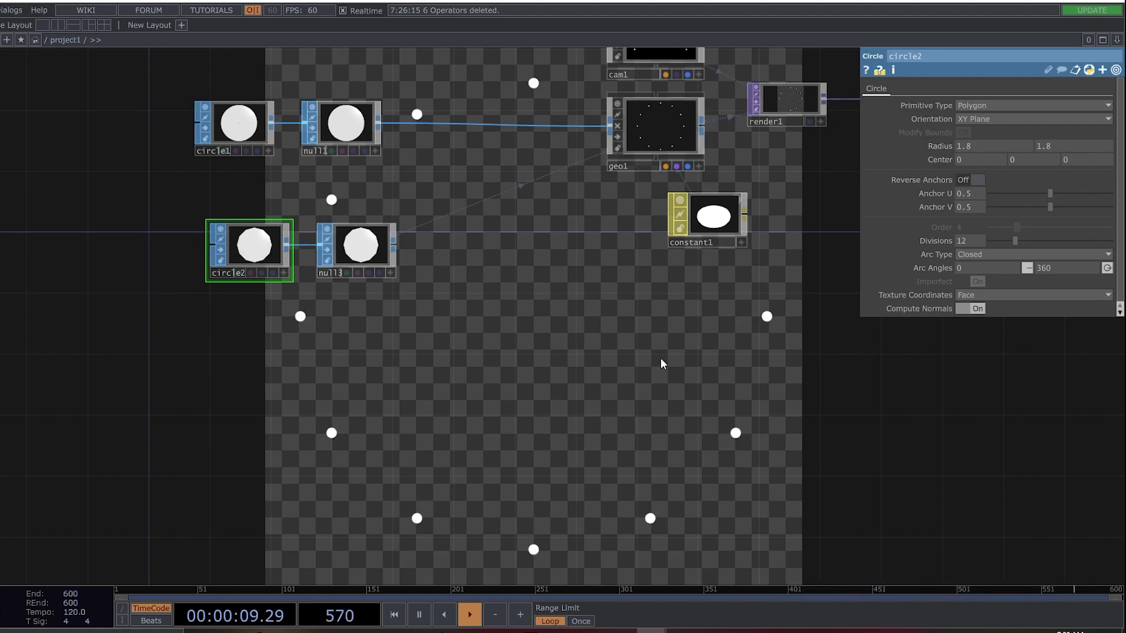
pyautogui.moveTo(661, 364); pyautogui.dragTo(241, 226)
pyautogui.moveTo(755, 276); pyautogui.dragTo(343, 344)
pyautogui.scroll(-3, 470, 337)
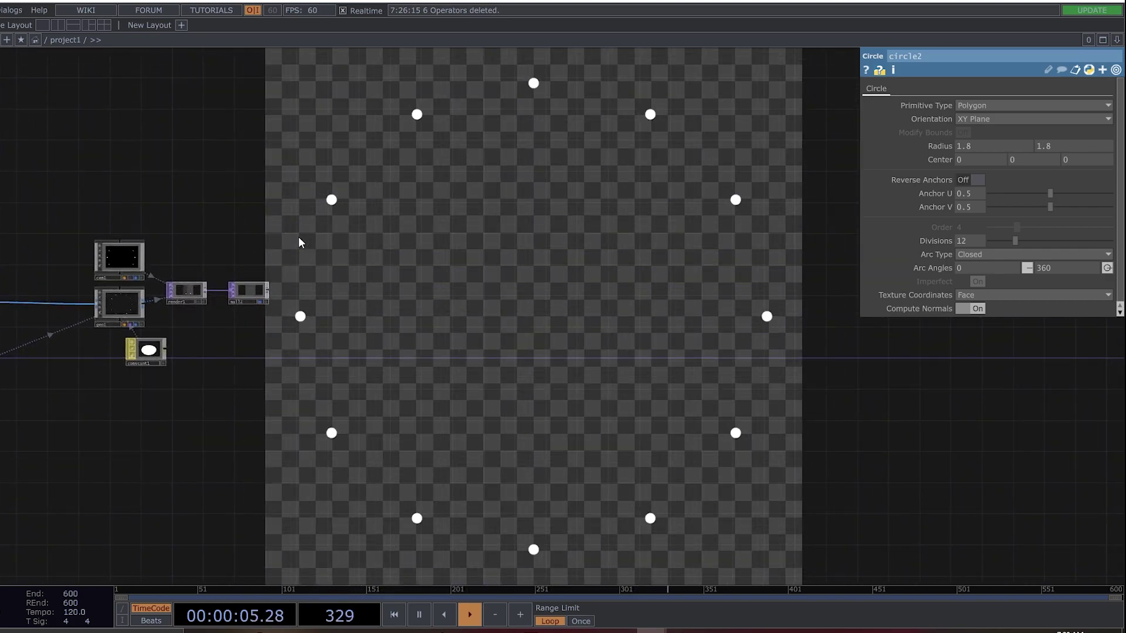
# - Add a chain of Feedback, Level, Transform, Composite and RGB Key TOPs plus a Null
pyautogui.press('Tab')
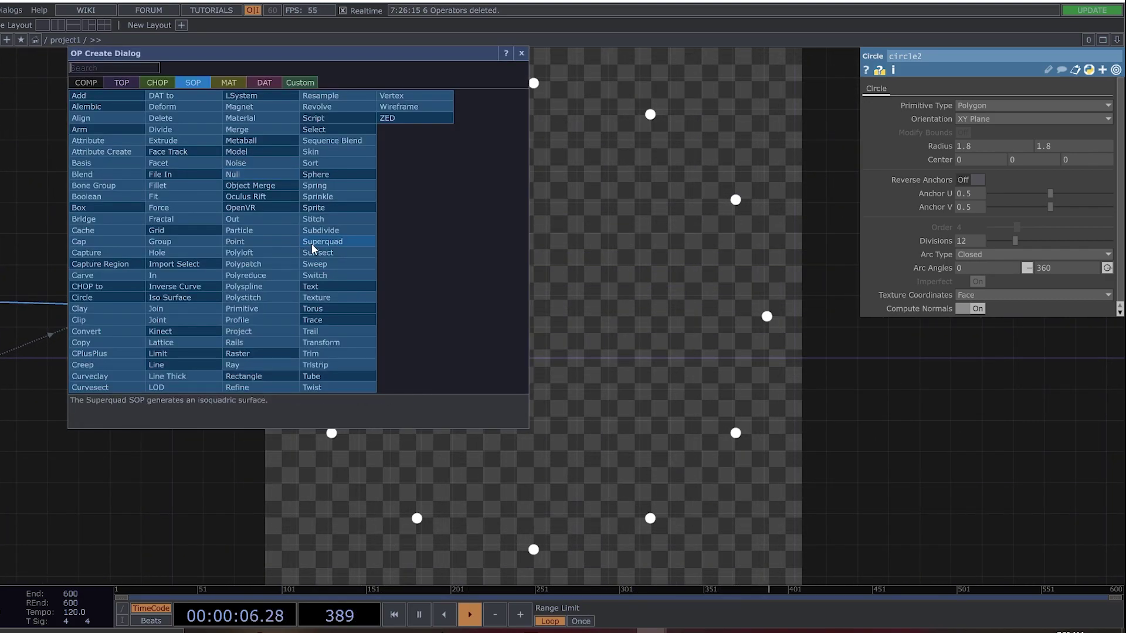
pyautogui.click(122, 86)
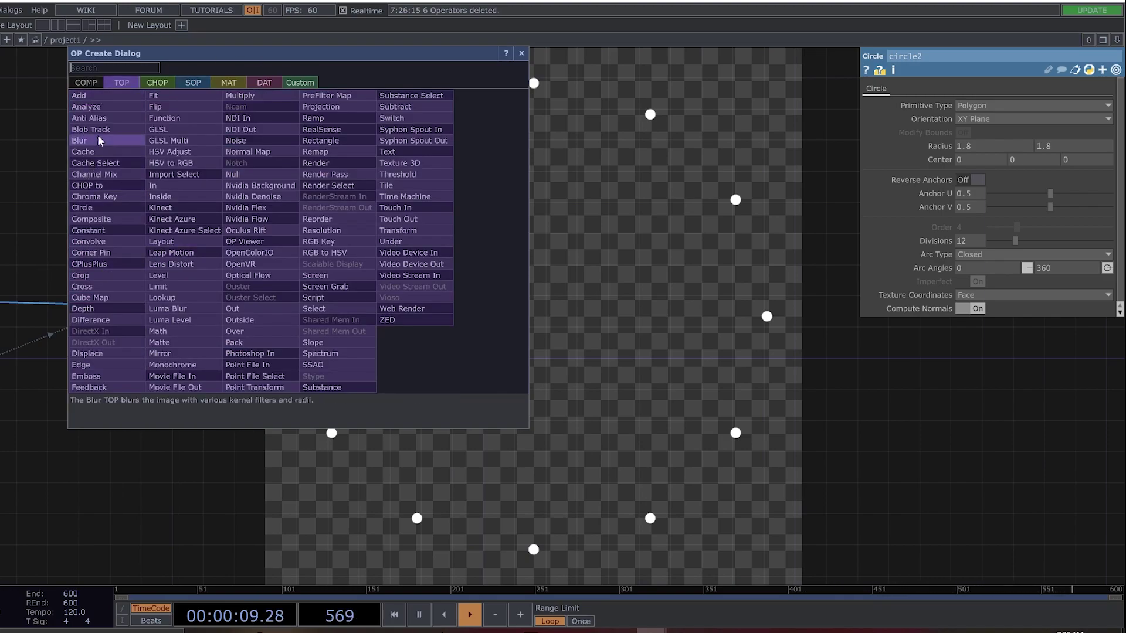
pyautogui.click(118, 386)
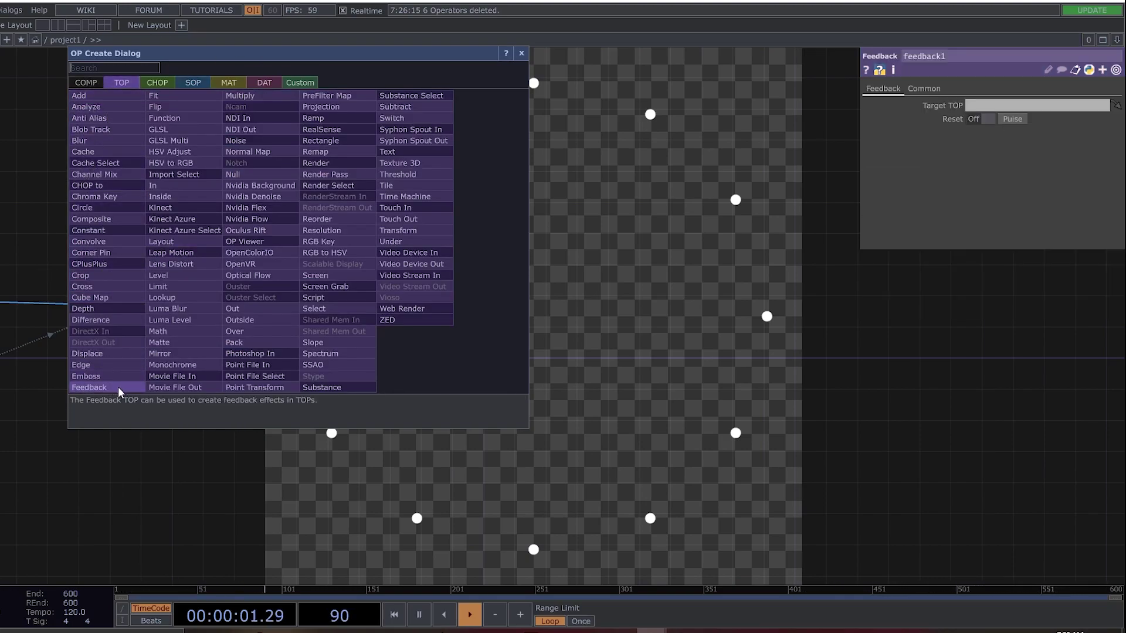
pyautogui.click(187, 276)
pyautogui.click(423, 229)
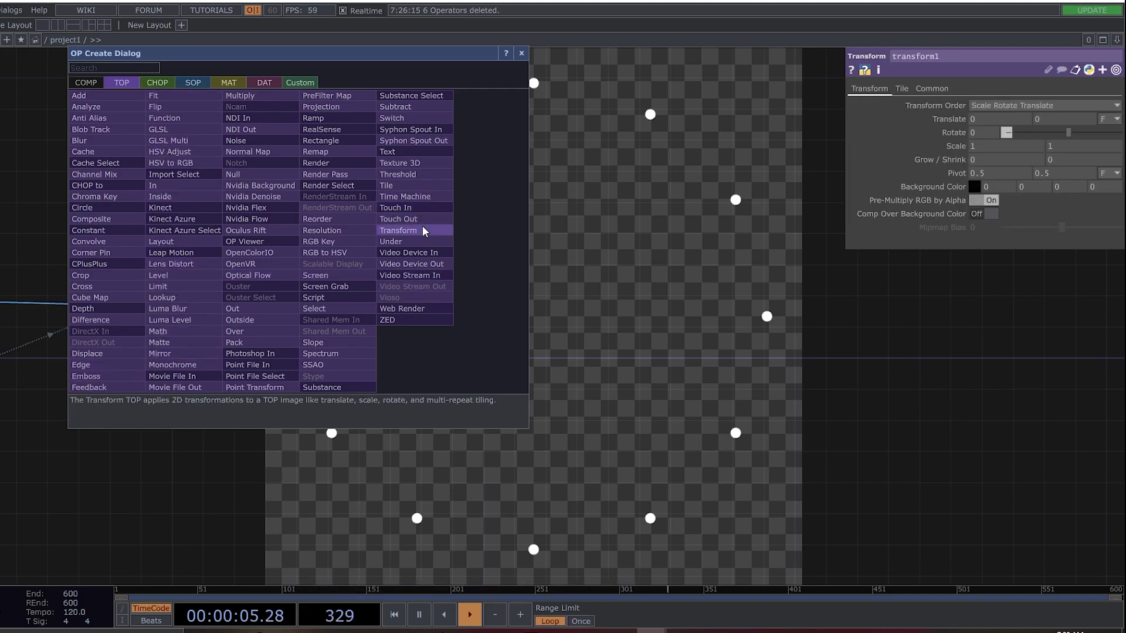
pyautogui.click(114, 219)
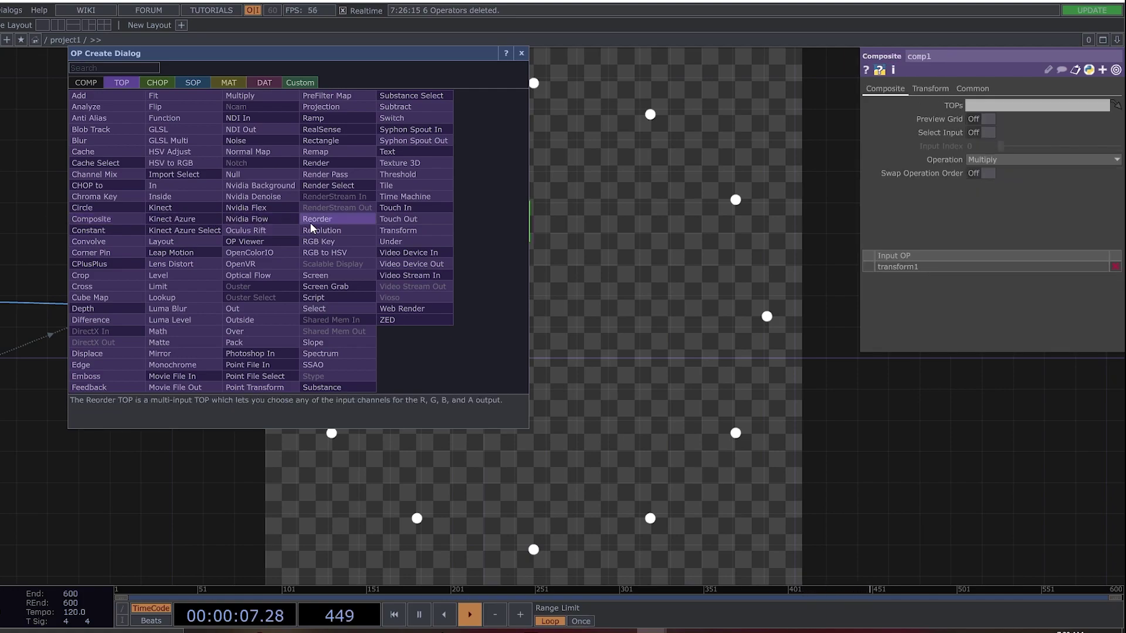
pyautogui.click(333, 238)
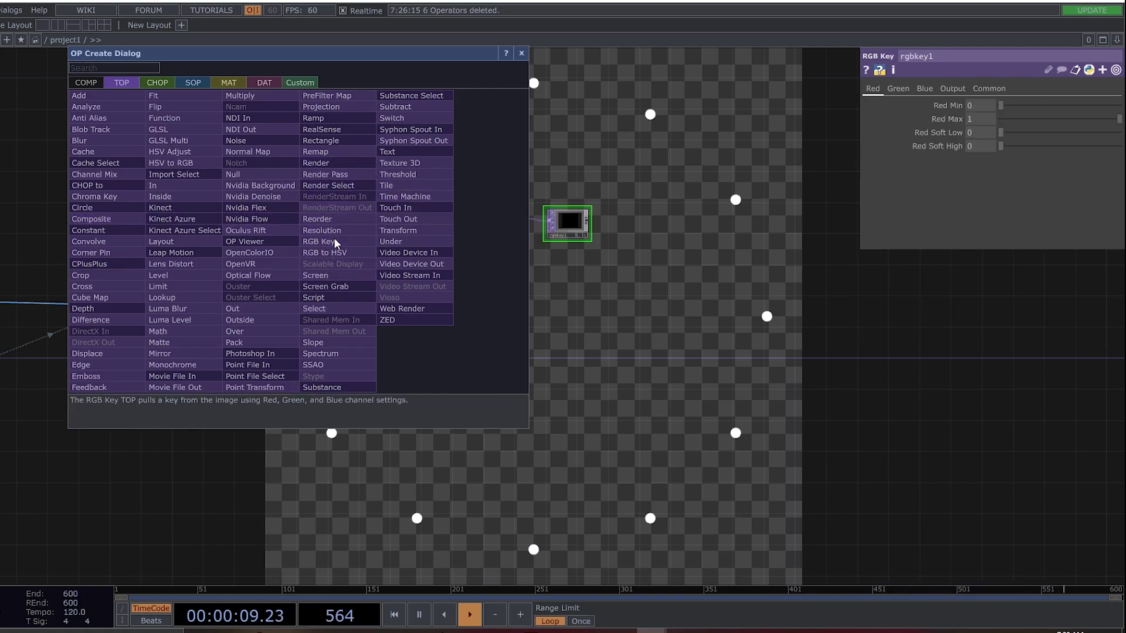
pyautogui.click(253, 174)
# - Place null4 and move comp1, rgbkey1 and null4 onto a lower row
pyautogui.click(521, 53)
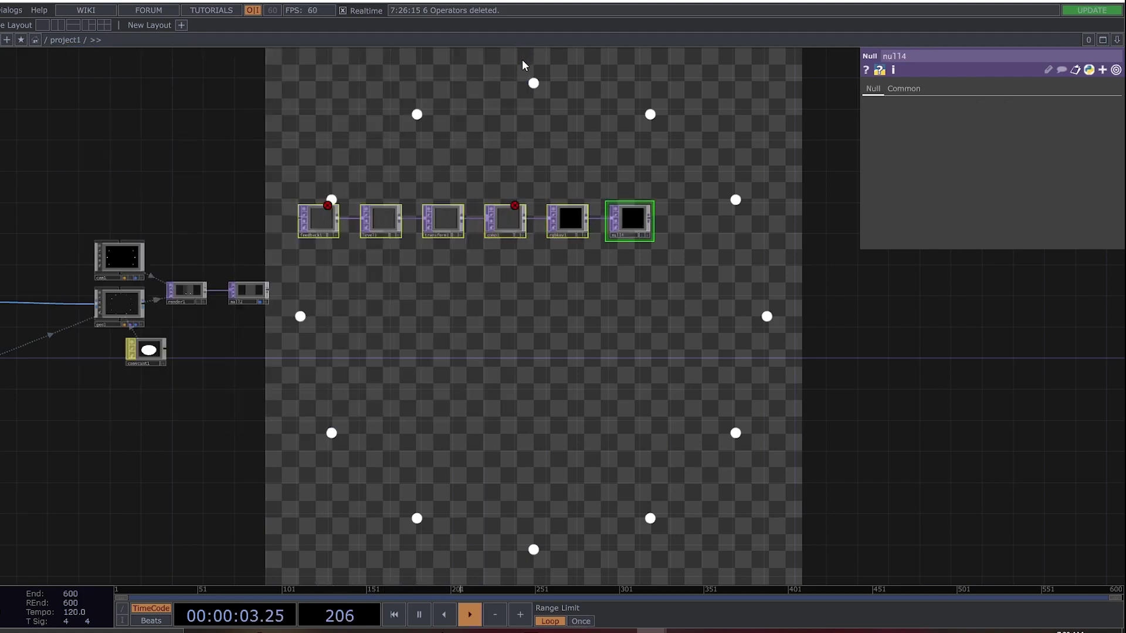
pyautogui.moveTo(572, 308); pyautogui.dragTo(386, 295)
pyautogui.moveTo(485, 253); pyautogui.dragTo(297, 180)
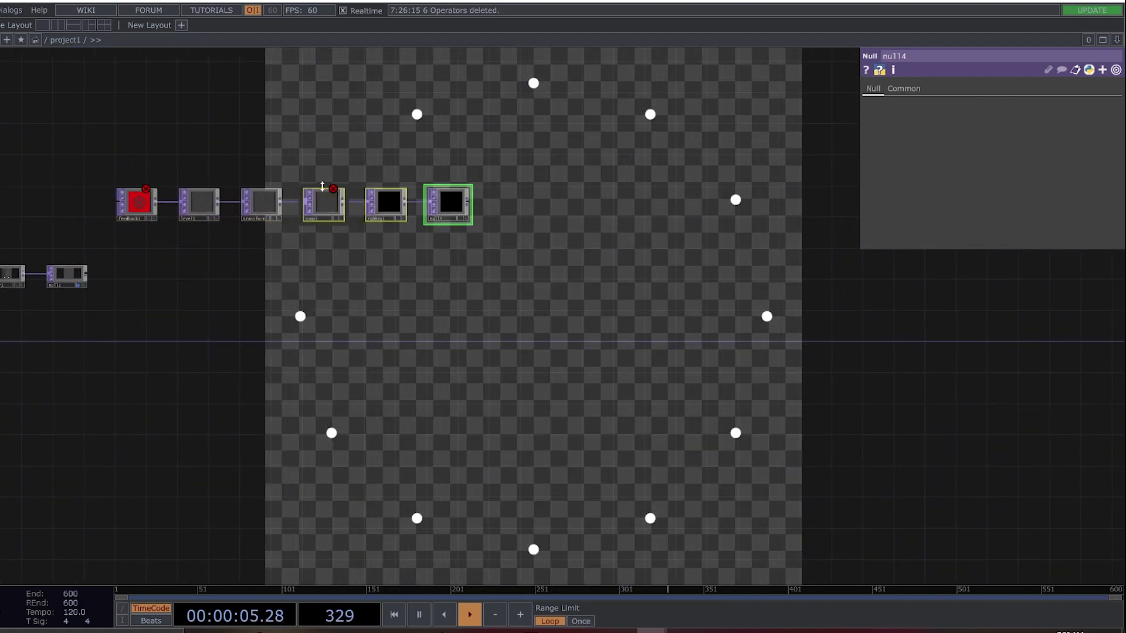
pyautogui.hotkey('ctrl', 'c')
pyautogui.hotkey('ctrl', 'v')
pyautogui.click(319, 277)
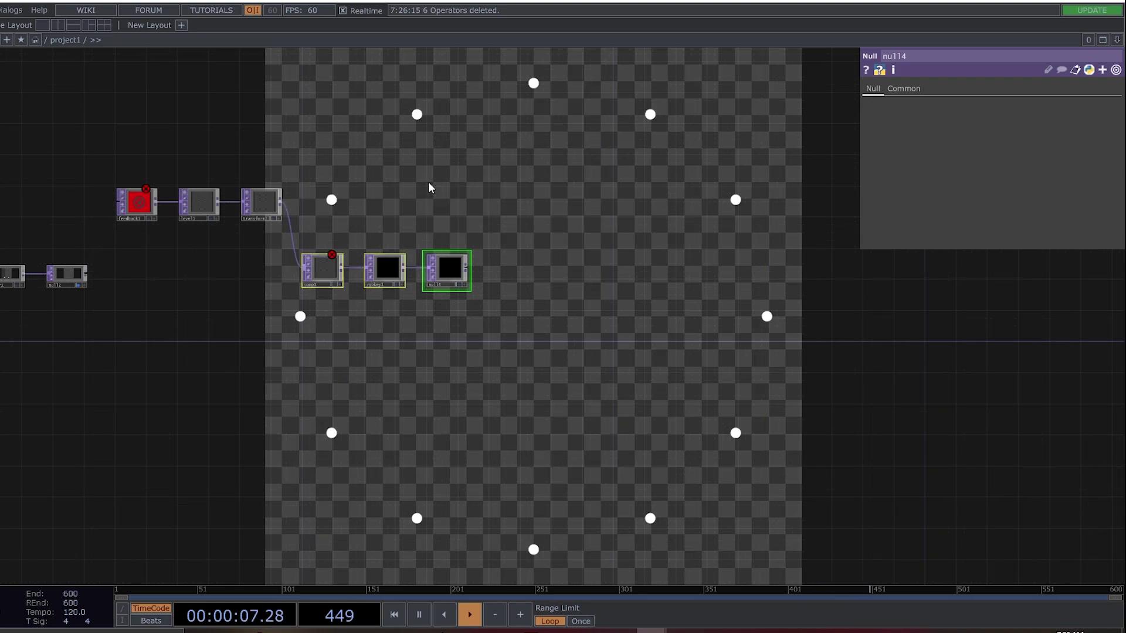
# - Wire null2 into feedback1 and into comp1's second input, then tidy the lower row
pyautogui.moveTo(86, 273); pyautogui.dragTo(119, 201)
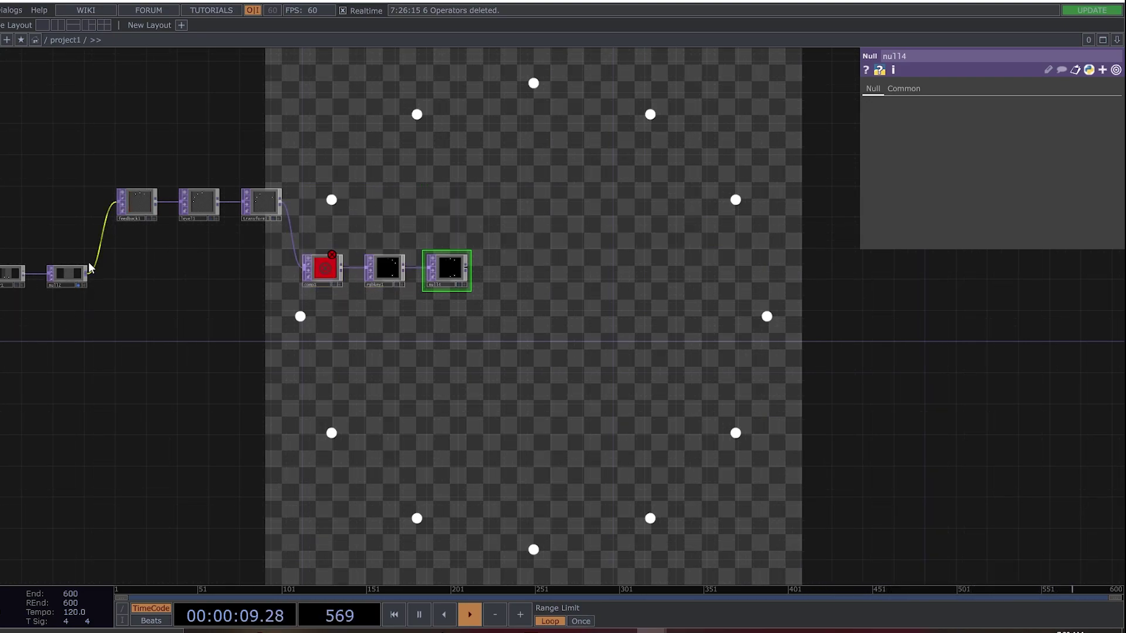
pyautogui.moveTo(89, 274); pyautogui.dragTo(302, 272)
pyautogui.moveTo(373, 278); pyautogui.dragTo(339, 253, button='right')
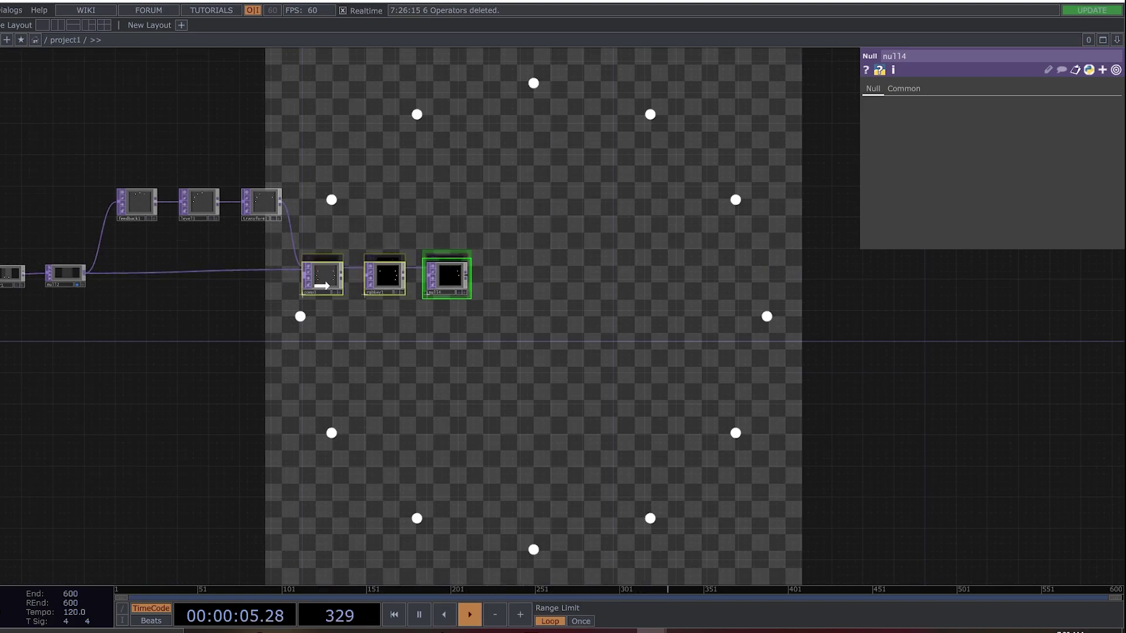
pyautogui.moveTo(322, 269); pyautogui.dragTo(323, 277)
pyautogui.moveTo(157, 254); pyautogui.dragTo(264, 258)
pyautogui.scroll(4, 265, 259)
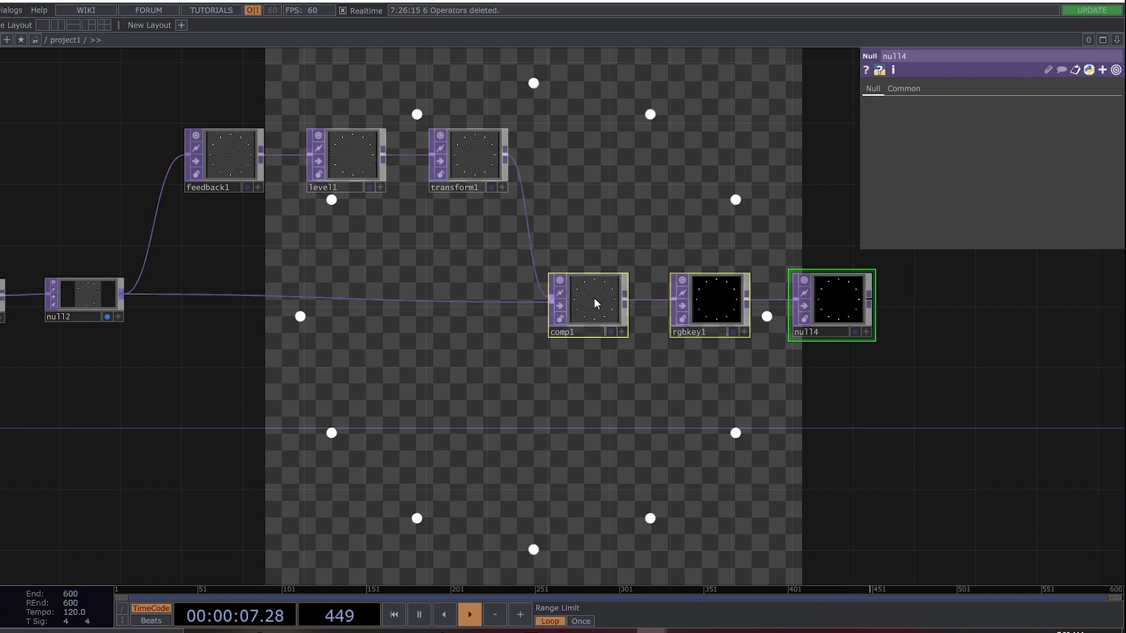
pyautogui.moveTo(600, 317); pyautogui.dragTo(1003, 106)
pyautogui.click(238, 141)
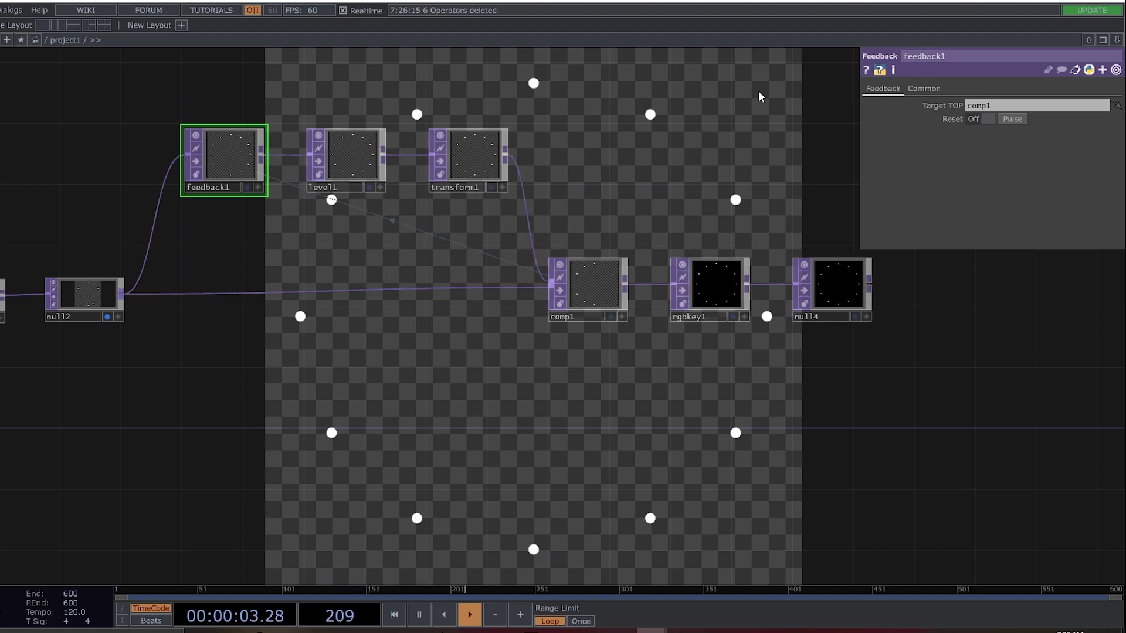
# - Switch comp1's Operation from Multiply to Add
pyautogui.click(585, 298)
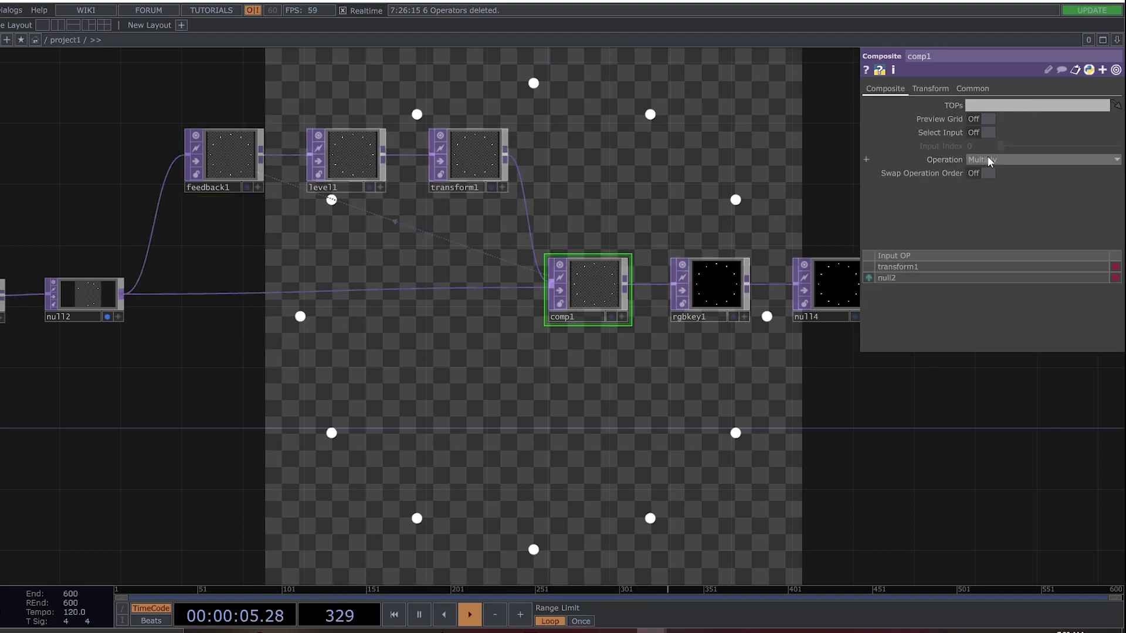
pyautogui.click(987, 159)
pyautogui.moveTo(793, 122); pyautogui.dragTo(648, 347)
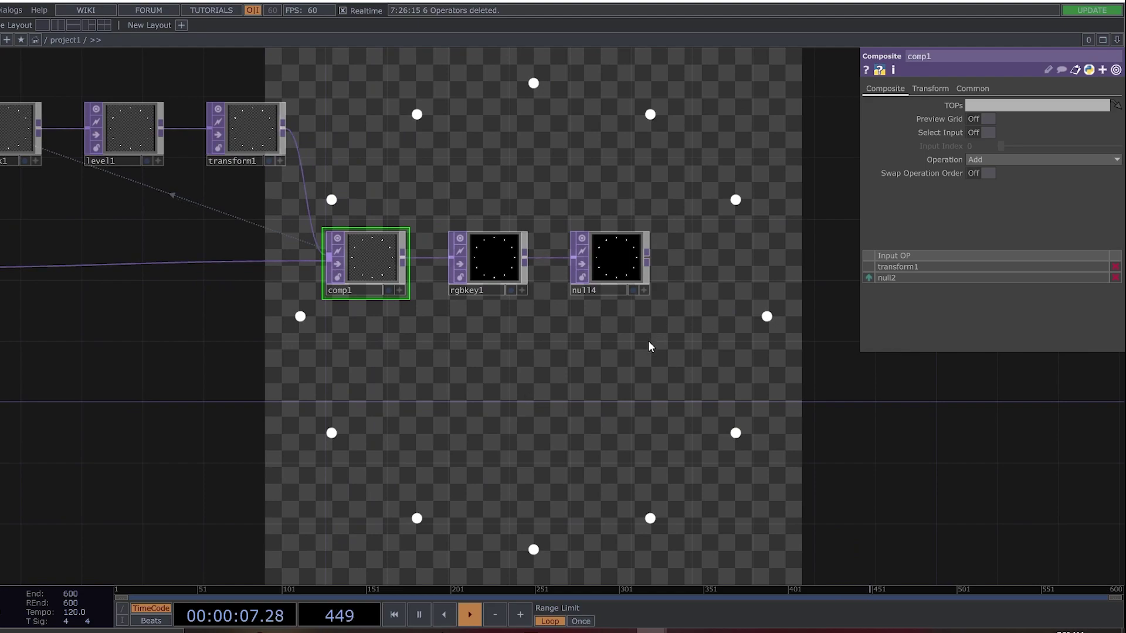
# - Move the display flag from null2 to null4 so null4 shows as the background
pyautogui.moveTo(182, 251); pyautogui.dragTo(450, 344)
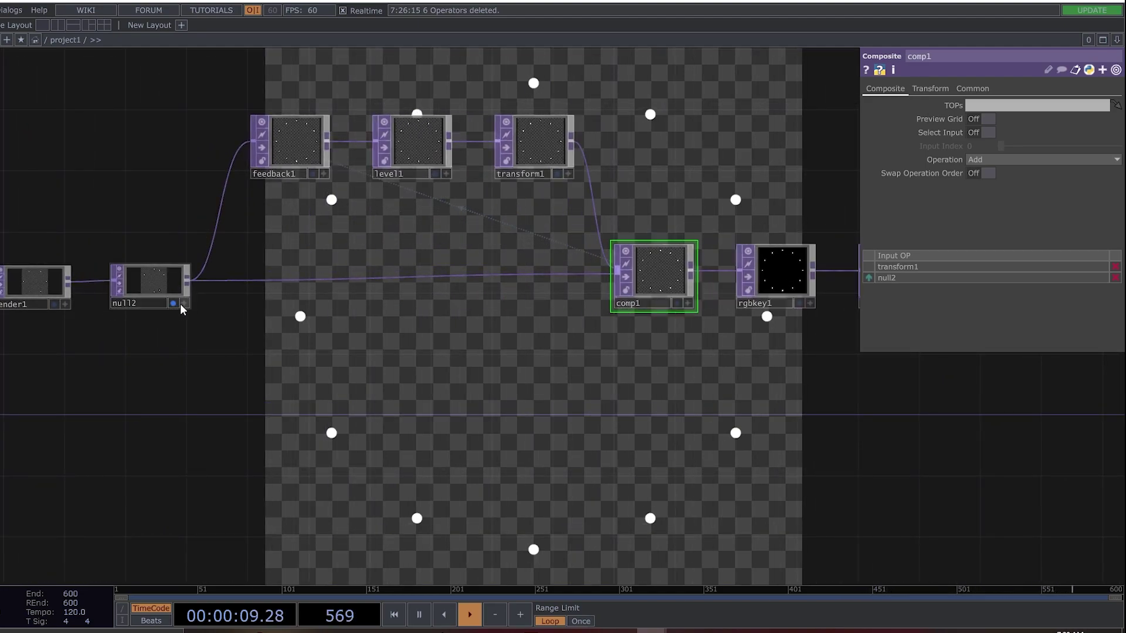
pyautogui.click(172, 305)
pyautogui.moveTo(515, 367); pyautogui.dragTo(352, 362)
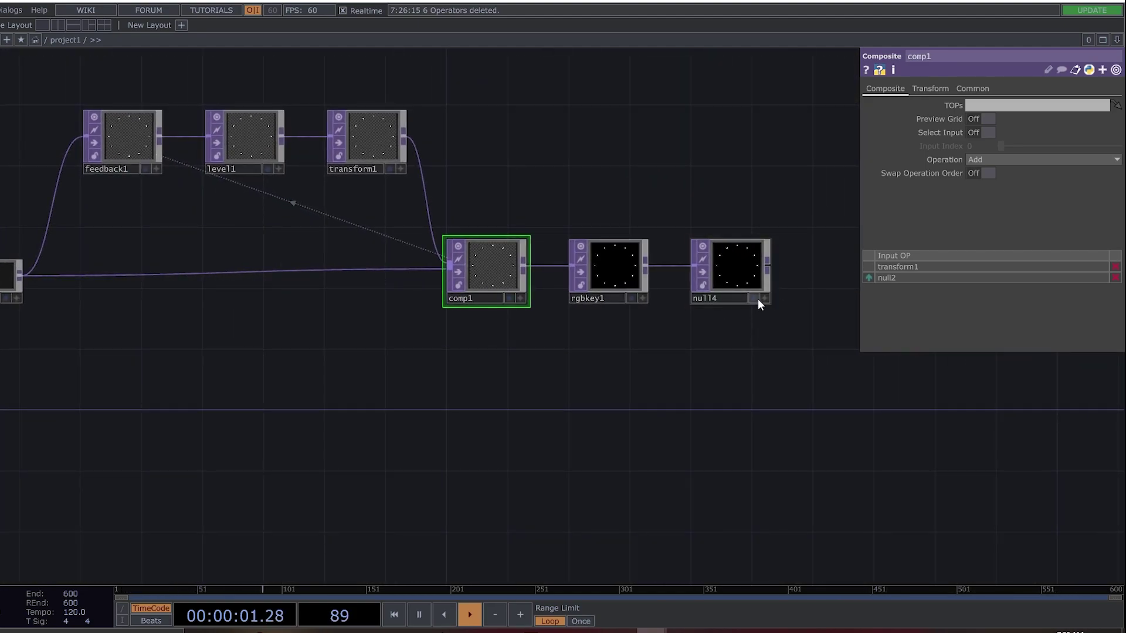
pyautogui.click(753, 298)
pyautogui.scroll(-3, 470, 407)
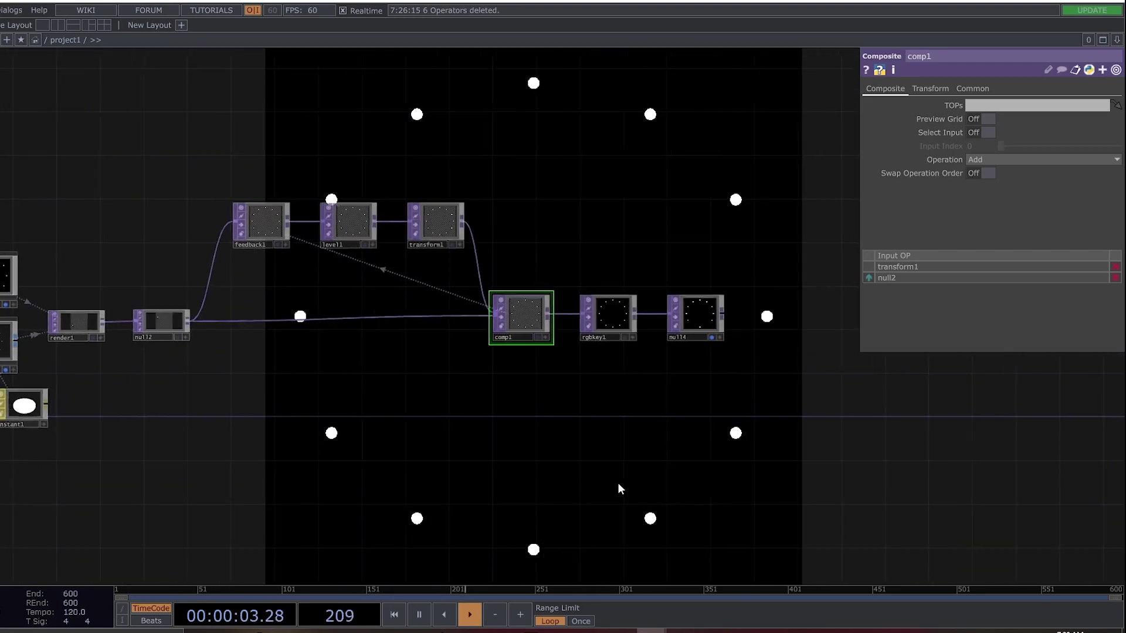
pyautogui.moveTo(362, 375); pyautogui.dragTo(385, 405)
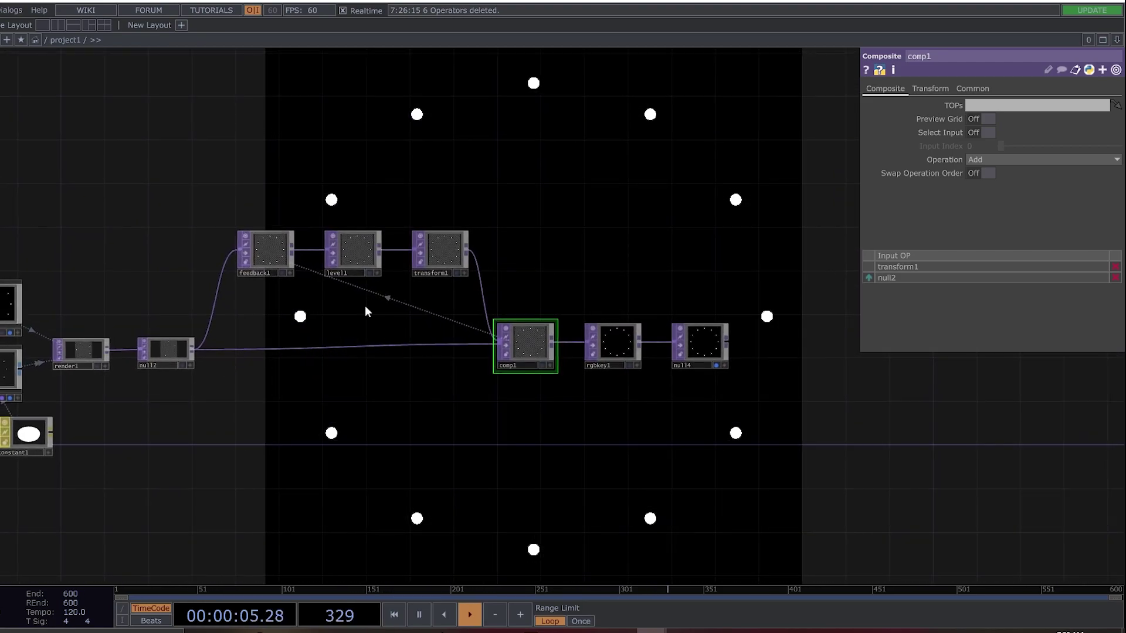
# - Lower transform1's Scale to about 0.98 so the dots smear into radial streaks
pyautogui.click(447, 256)
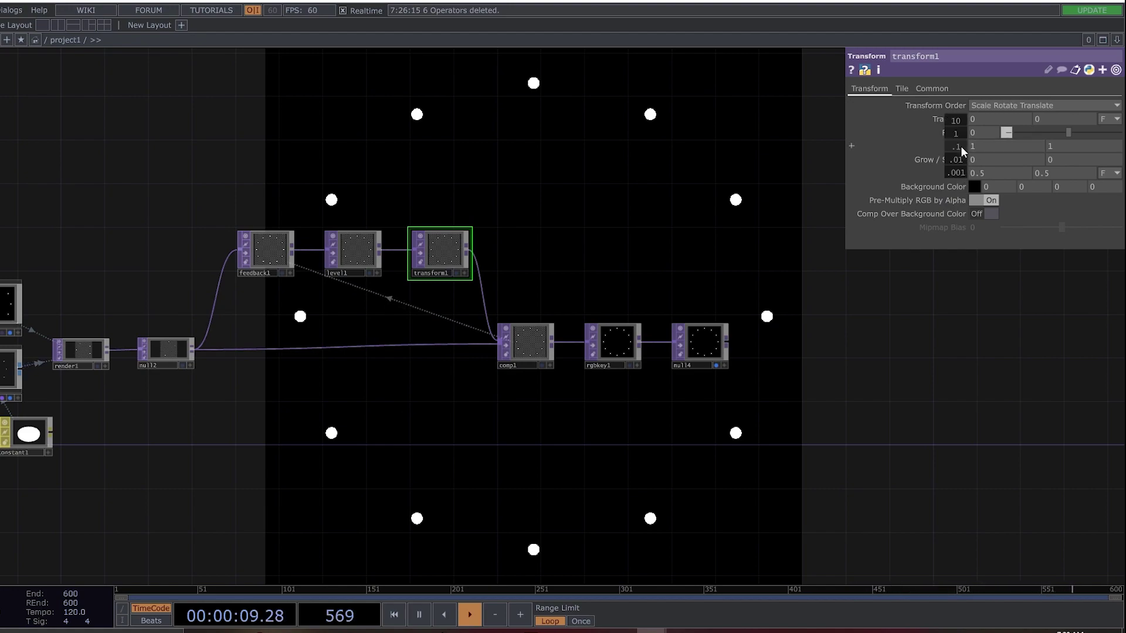
pyautogui.moveTo(961, 146); pyautogui.dragTo(954, 119, button='middle')
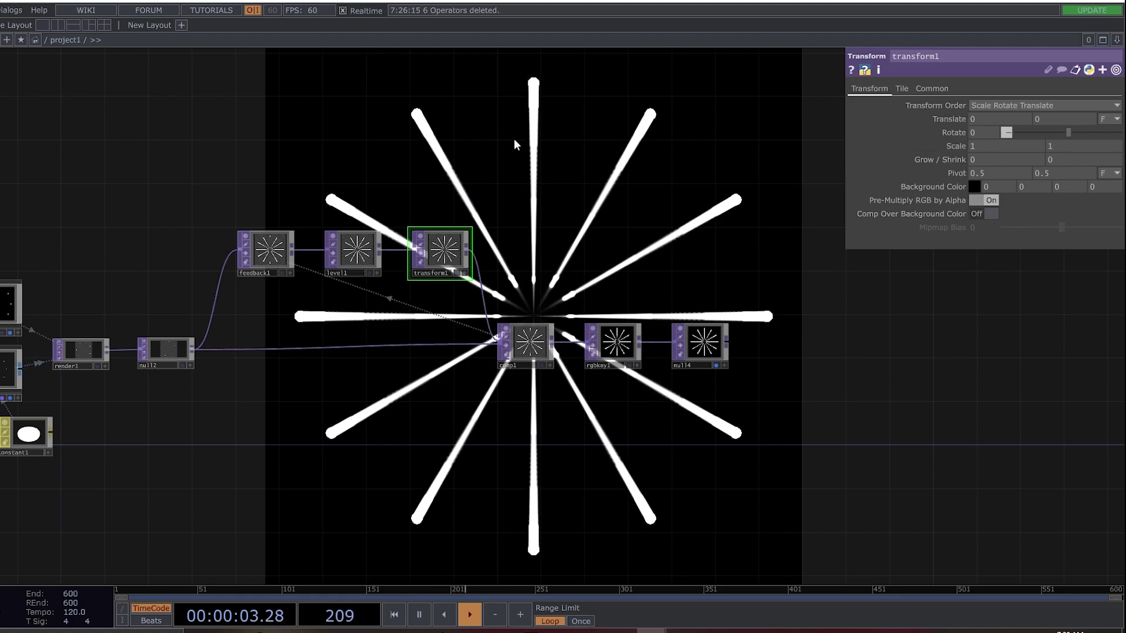
# - Pulse feedback1's Reset to clear the trails, then reselect transform1
pyautogui.click(267, 249)
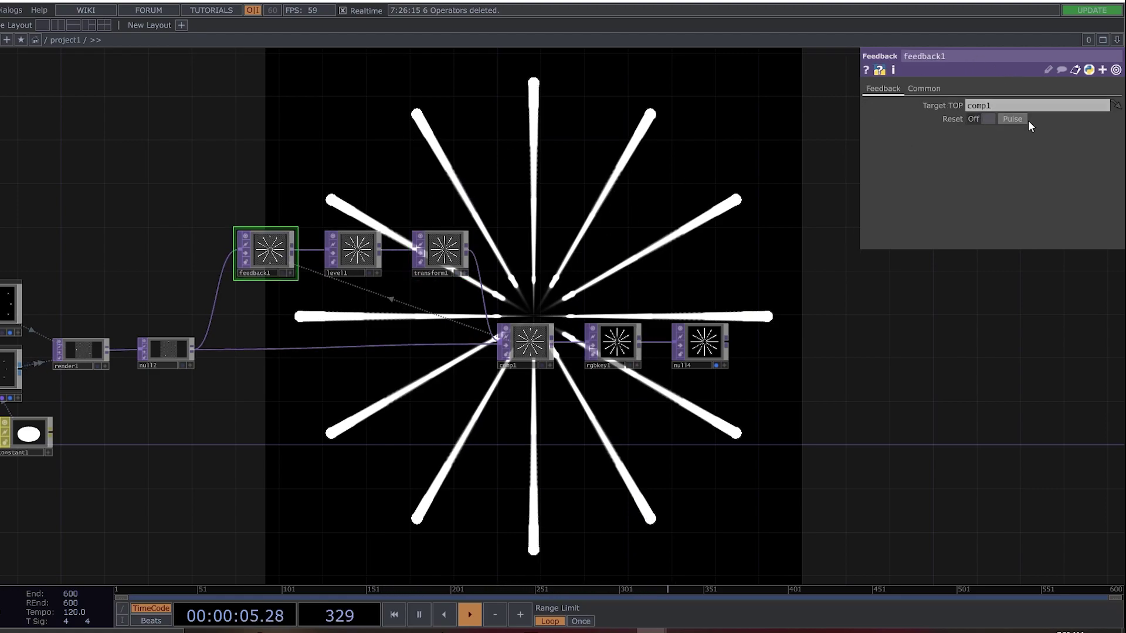
pyautogui.click(1018, 120)
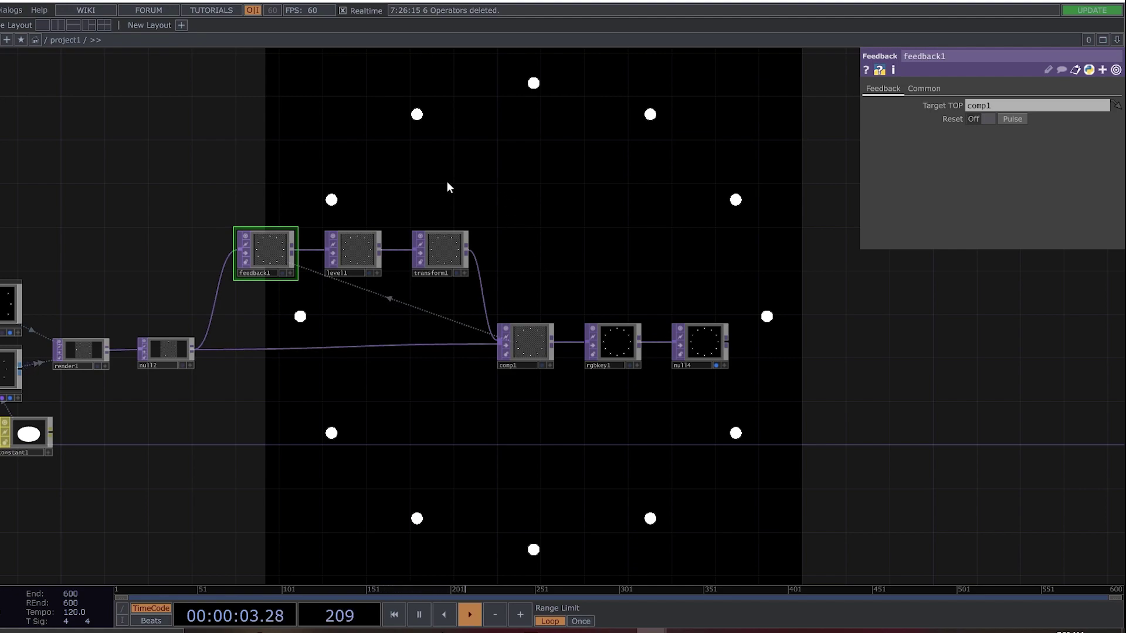
pyautogui.click(452, 257)
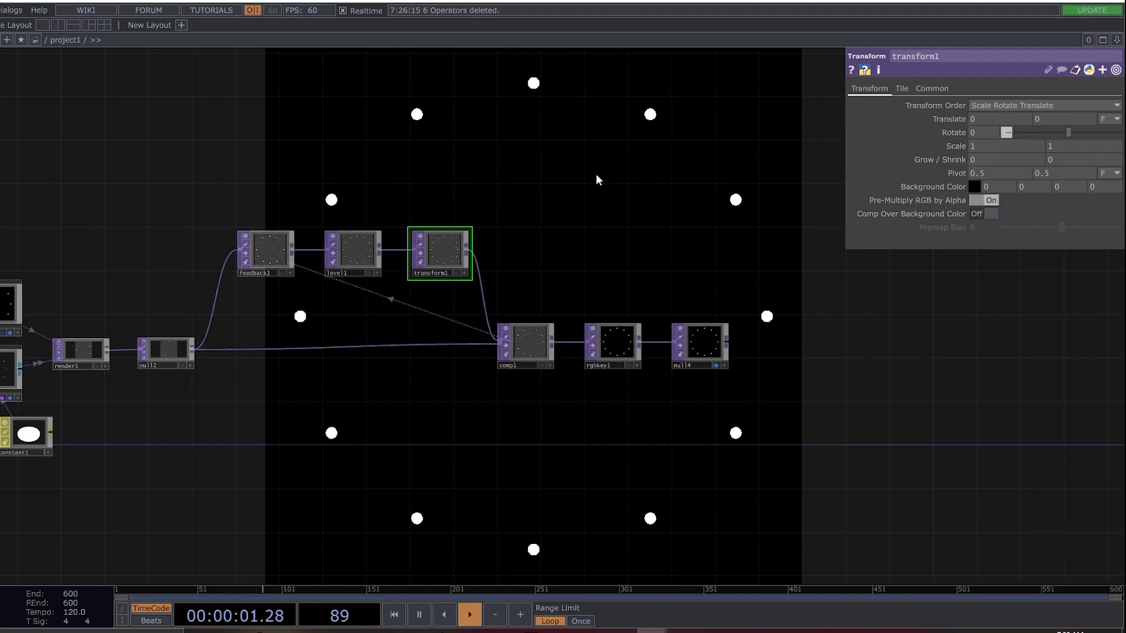
# - Place a new Noise CHOP, noise1, above the chain
pyautogui.press('Tab')
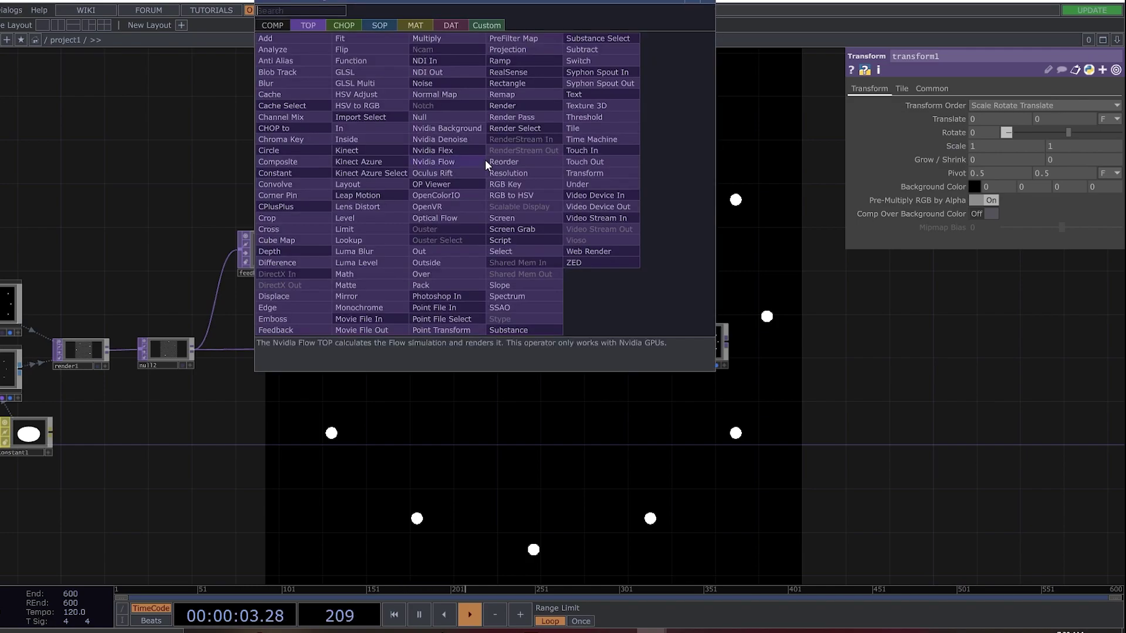
pyautogui.write('boi')
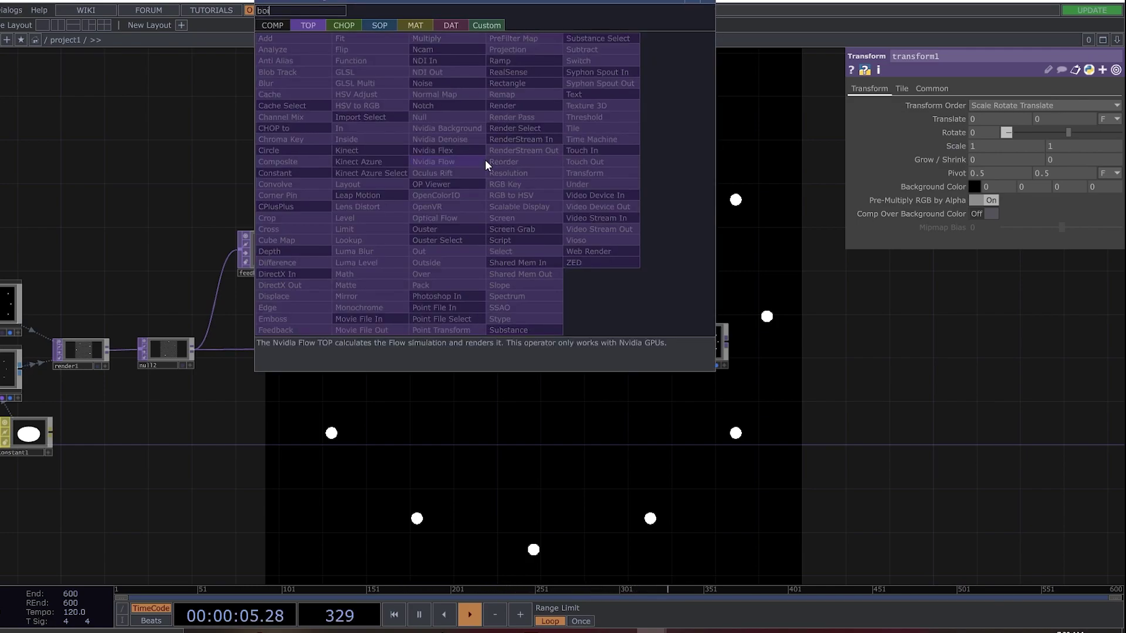
pyautogui.click(349, 25)
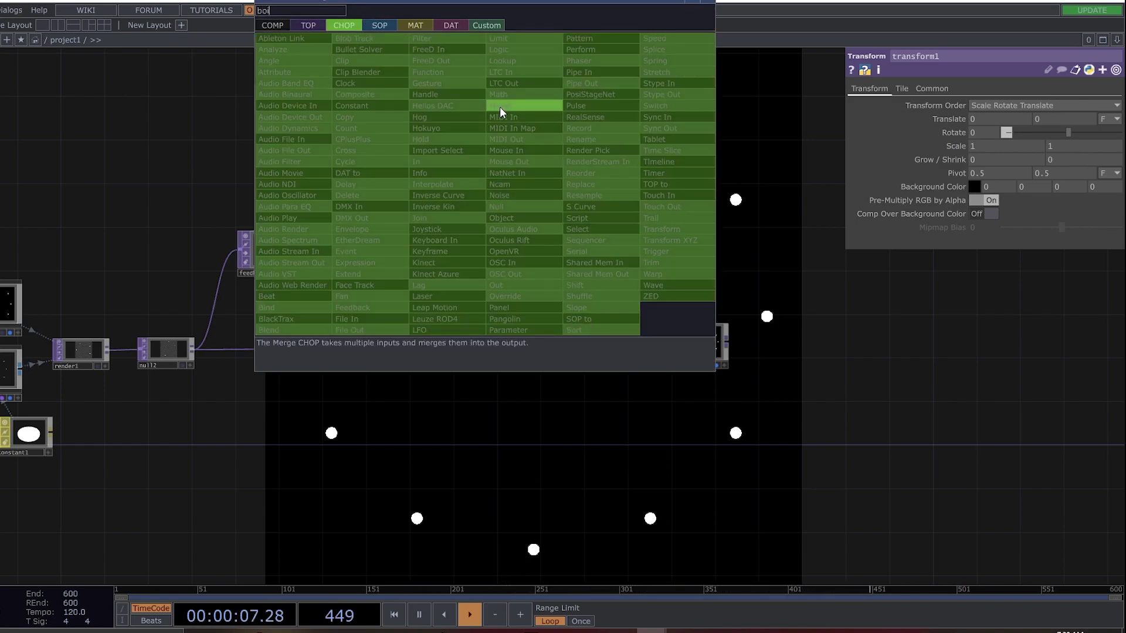
pyautogui.press('BackSpace')
pyautogui.press('BackSpace')
pyautogui.press('BackSpace')
pyautogui.write('no')
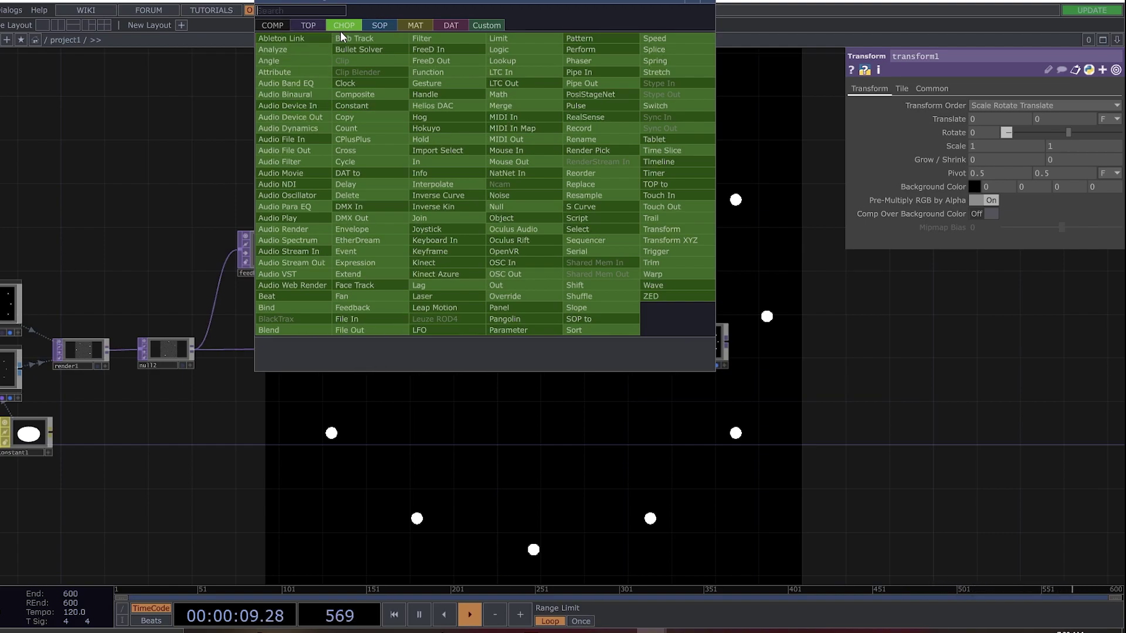
pyautogui.click(526, 195)
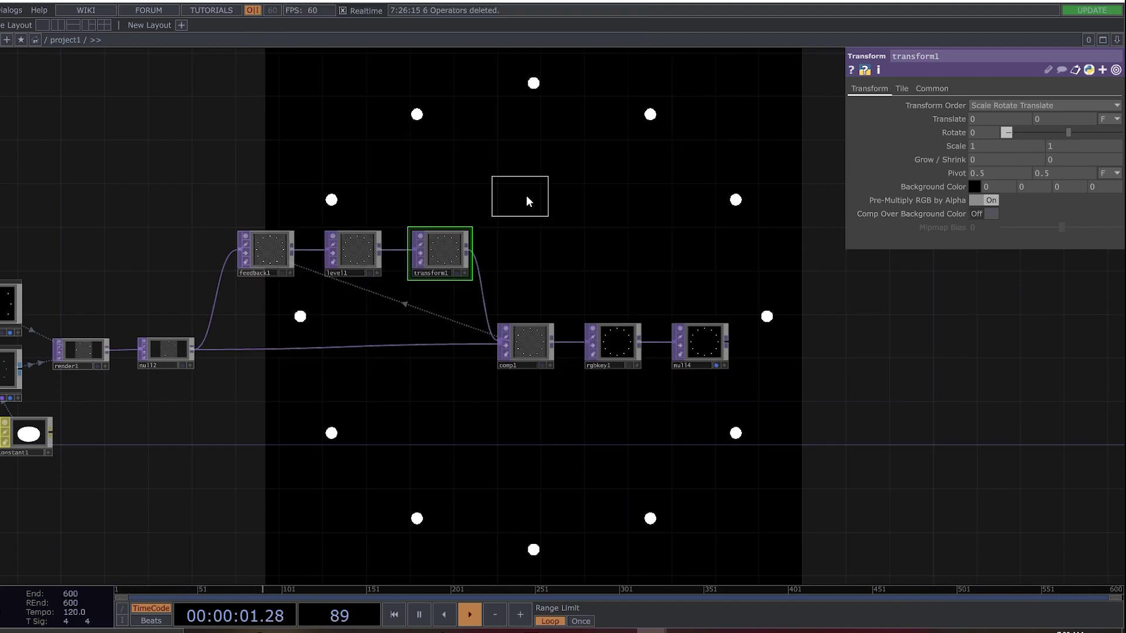
pyautogui.click(500, 170)
pyautogui.moveTo(661, 206); pyautogui.dragTo(591, 221)
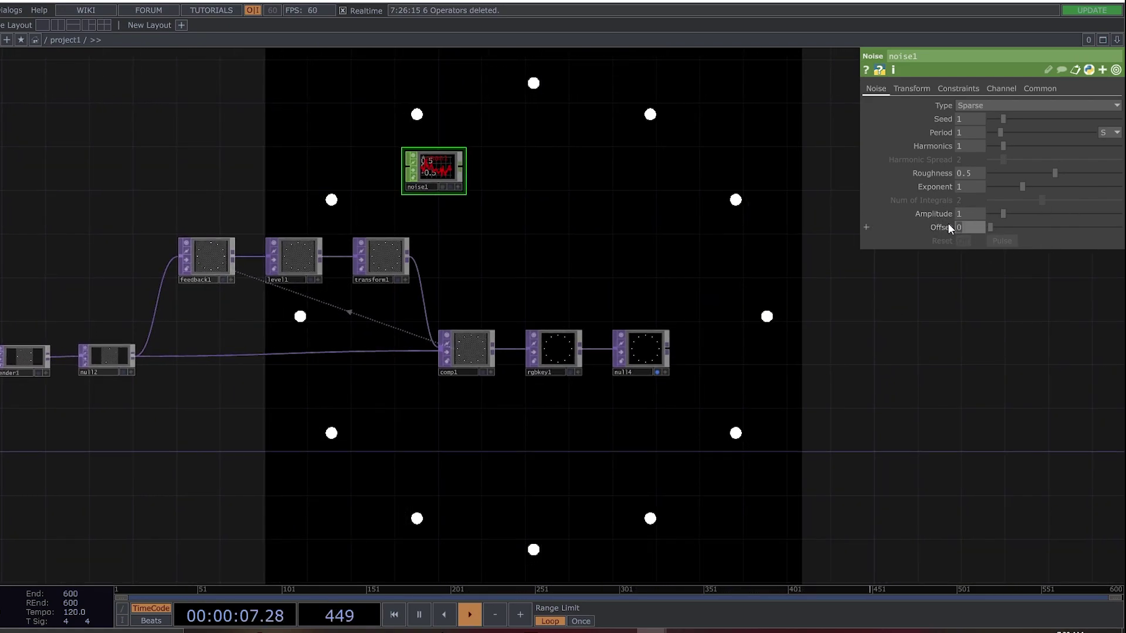
# - Set noise1's Offset to 0.95 and Amplitude to 0.05
pyautogui.write('.95')
pyautogui.press('Return')
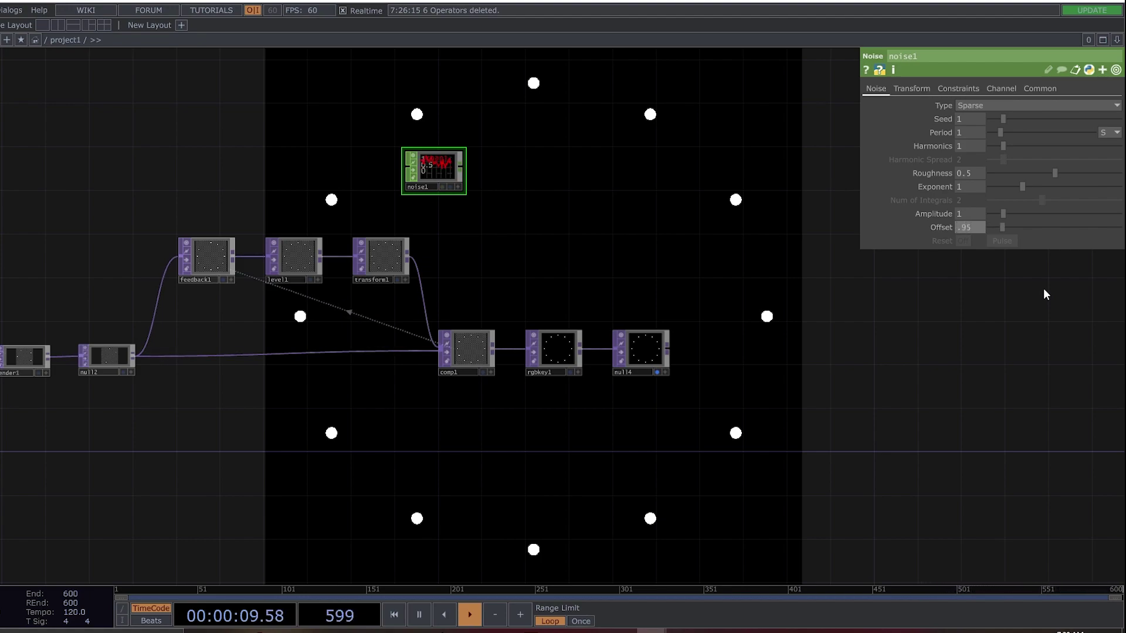
pyautogui.click(966, 214)
pyautogui.write('.5')
pyautogui.press('Return')
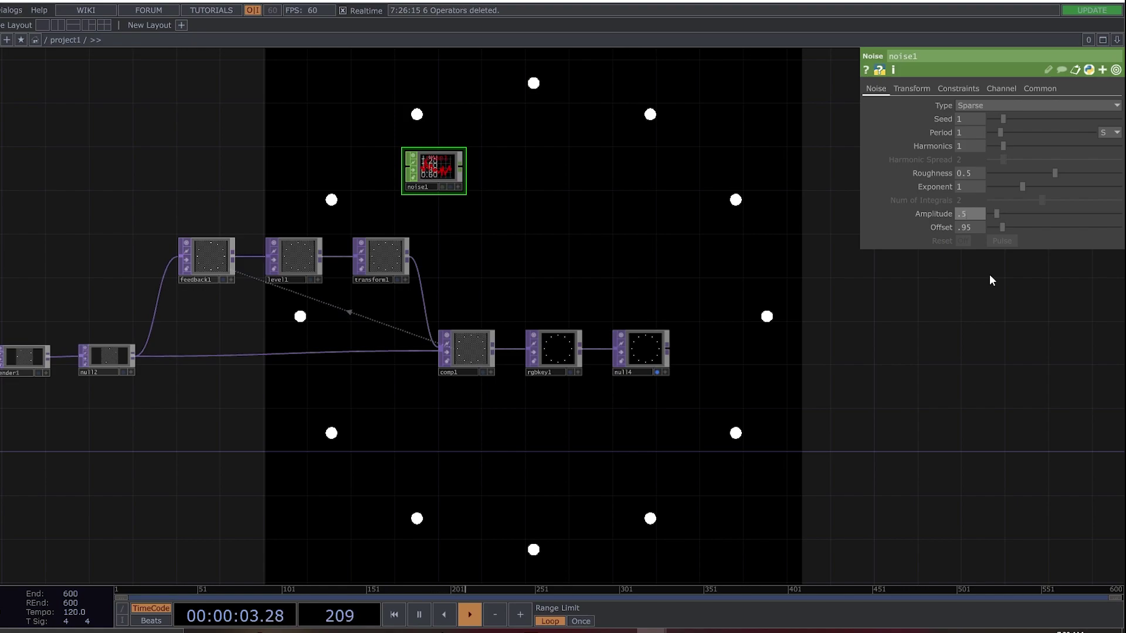
pyautogui.scroll(5, 432, 177)
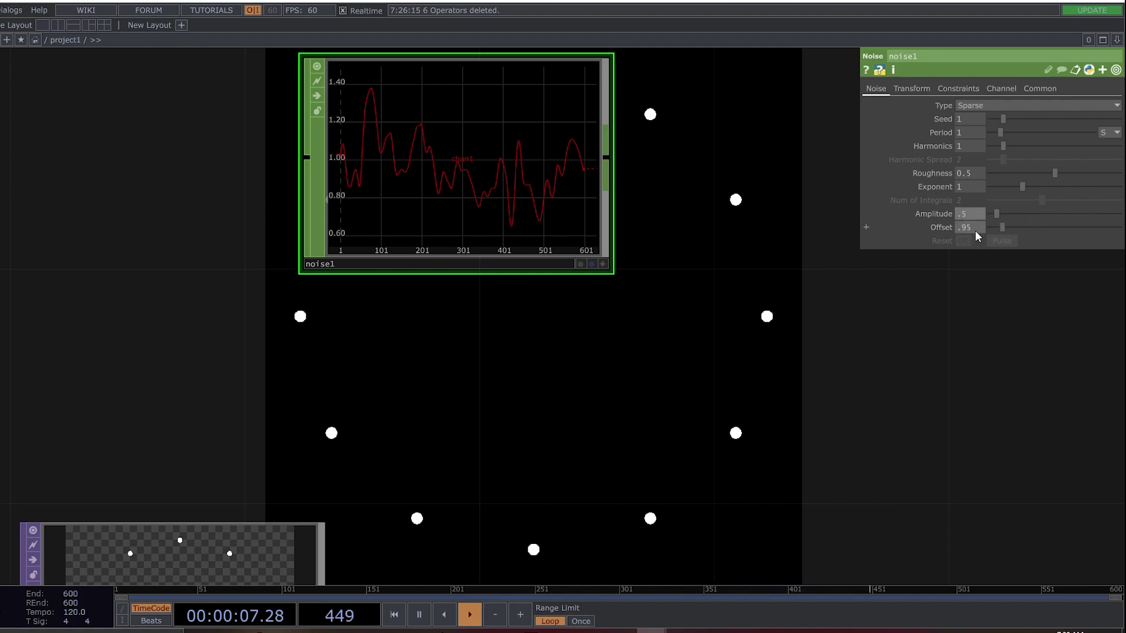
pyautogui.press('Return')
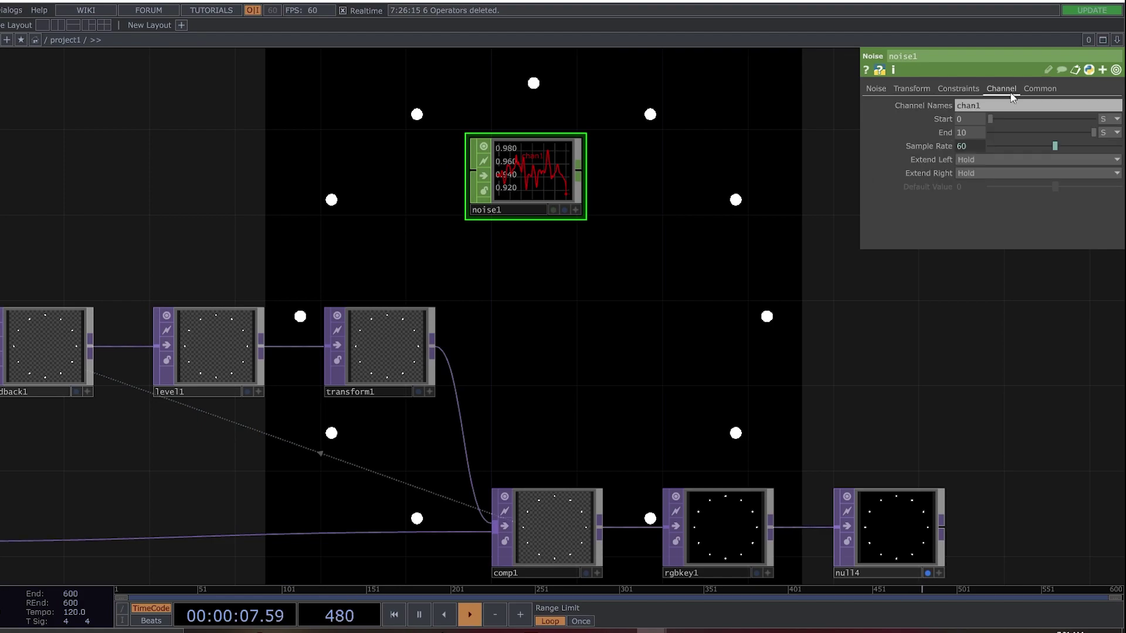
# - Turn on time slicing for noise1 and return to its main Noise page
pyautogui.click(1038, 89)
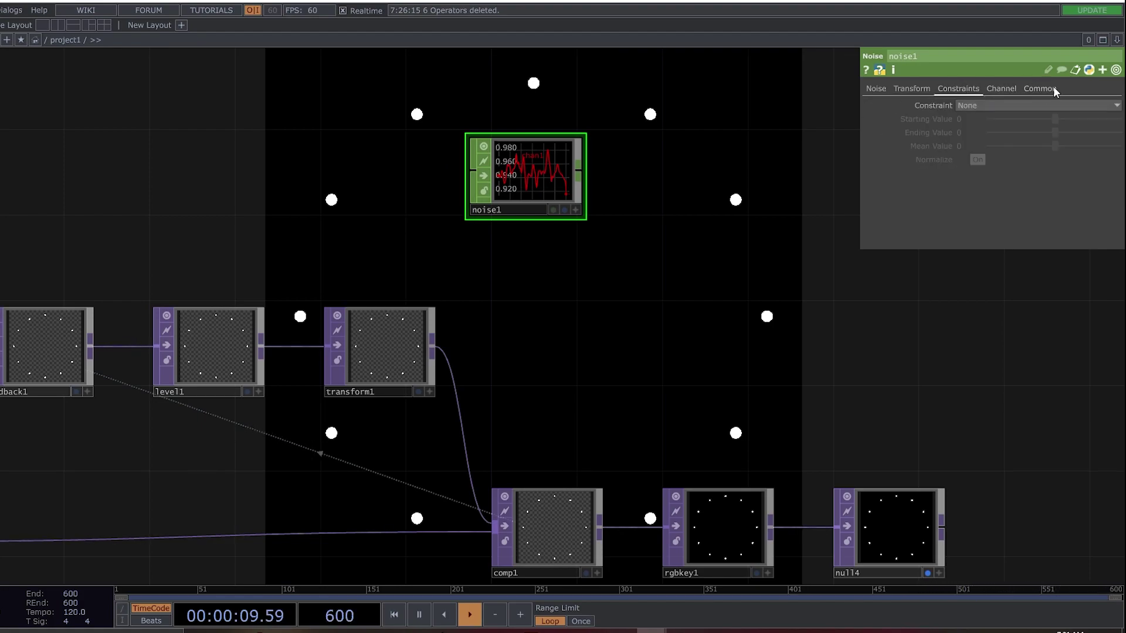
pyautogui.click(965, 106)
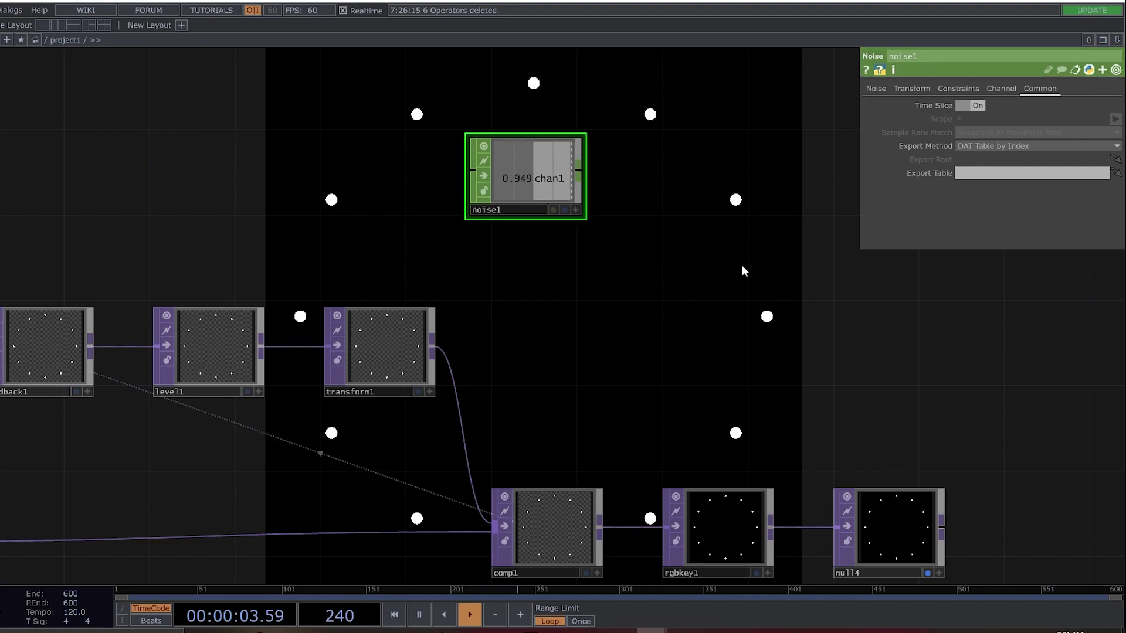
pyautogui.click(876, 89)
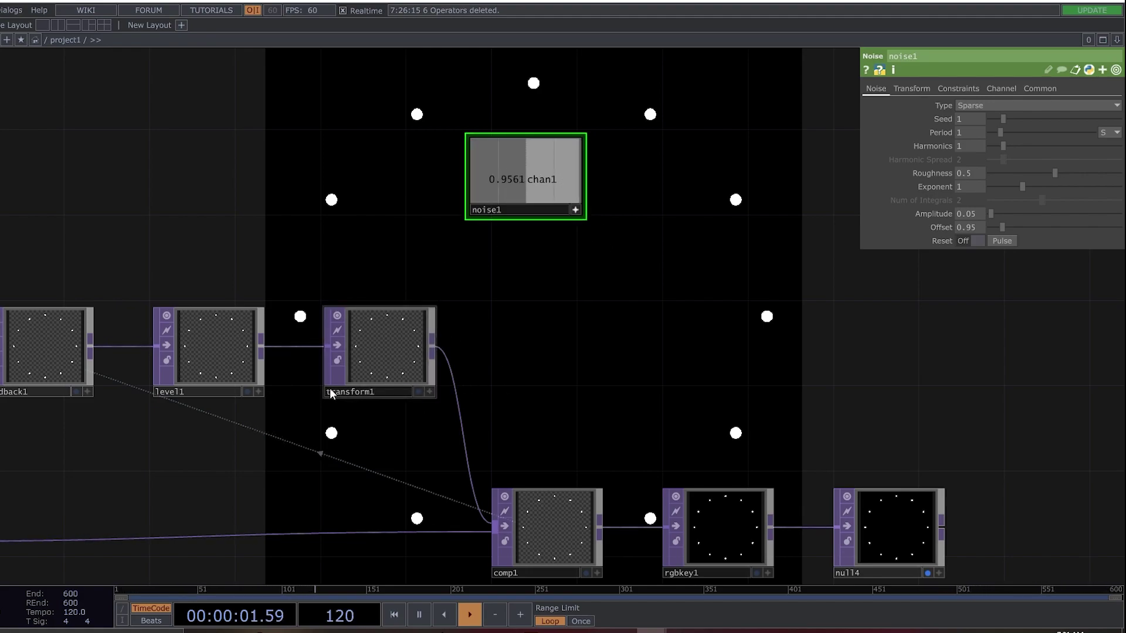
# - Export noise1's chan1 to transform1's Scale parameter
pyautogui.click(380, 373)
pyautogui.moveTo(537, 179); pyautogui.dragTo(981, 143)
pyautogui.click(985, 139)
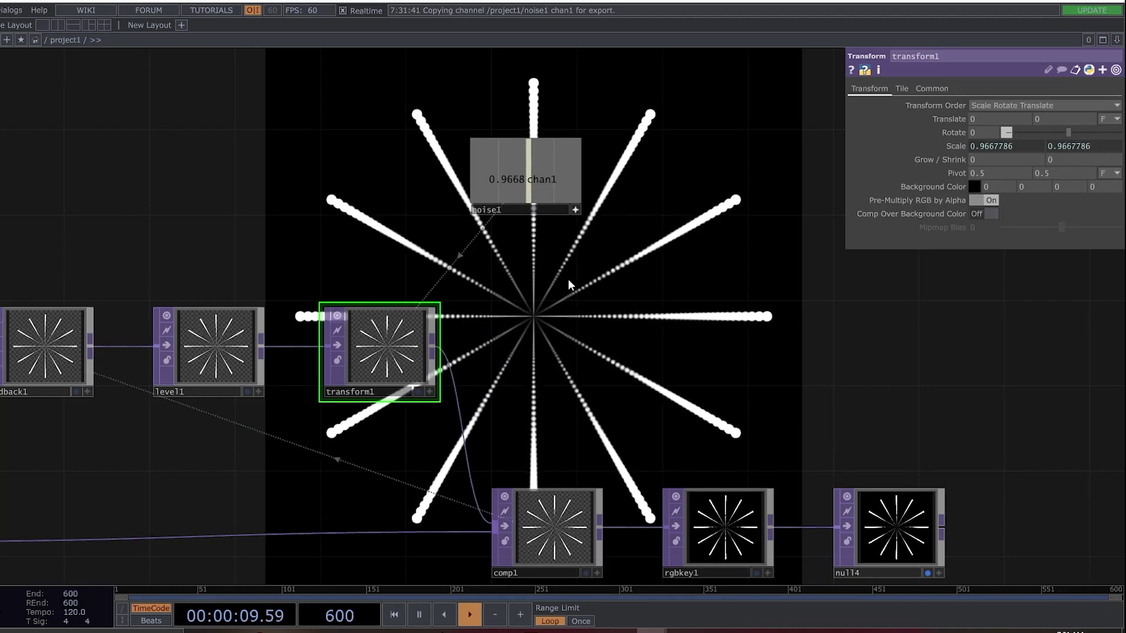
pyautogui.click(948, 145)
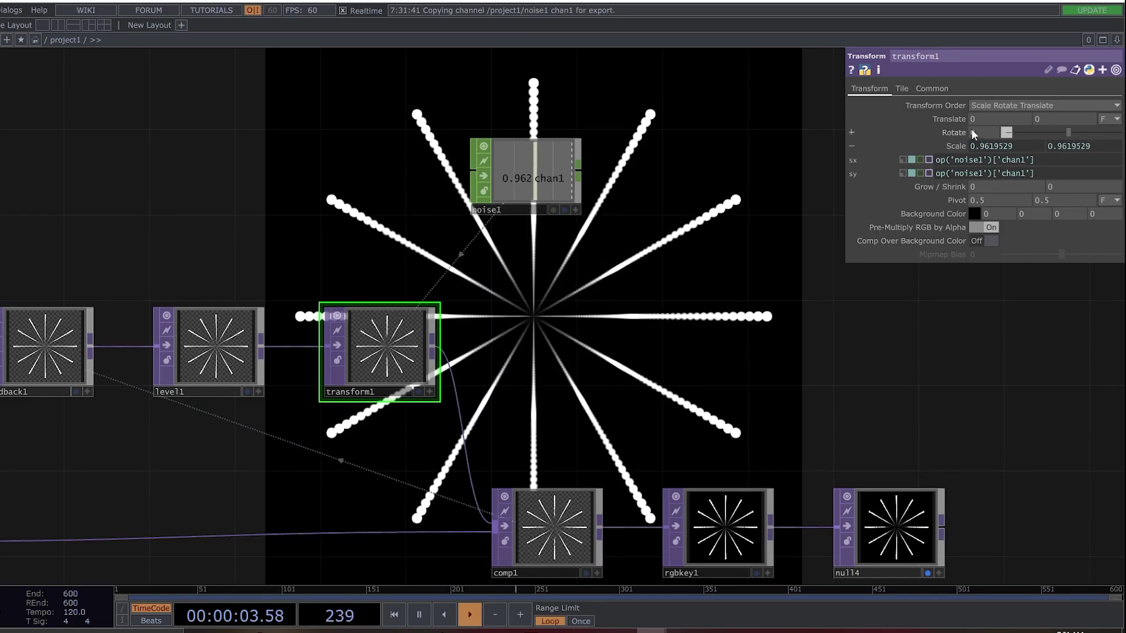
# - Set transform1's Rotate to -6 and move the noise1 node further right
pyautogui.moveTo(984, 134)
pyautogui.mouseDown(button='middle')
pyautogui.moveTo(982, 118)
pyautogui.moveTo(968, 119)
pyautogui.mouseUp(button='middle')
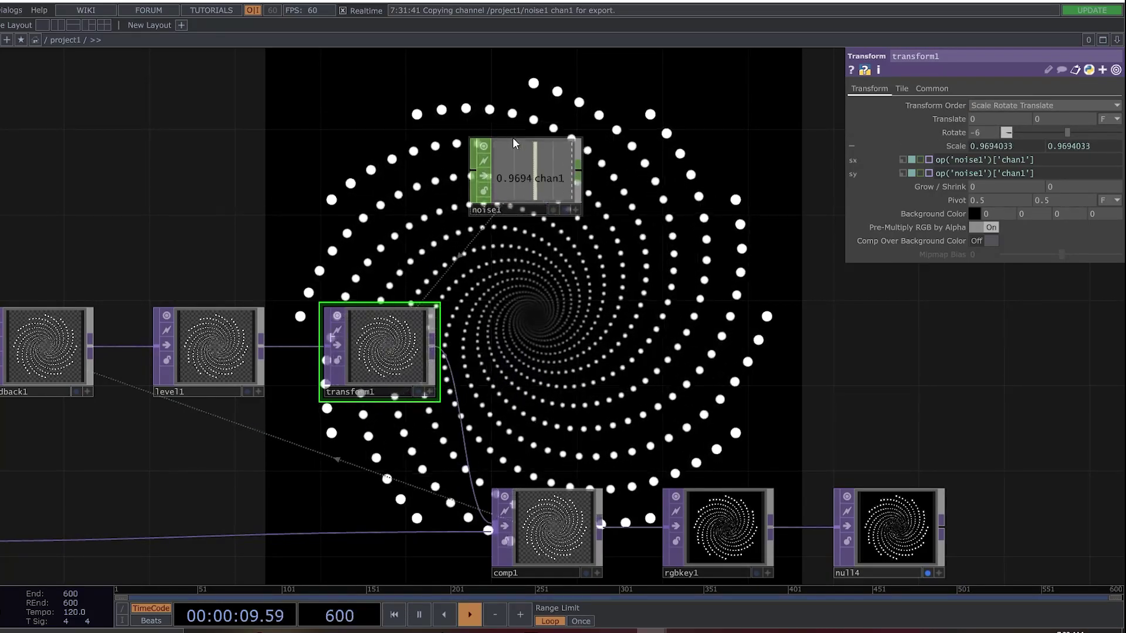
pyautogui.moveTo(542, 167); pyautogui.dragTo(606, 173)
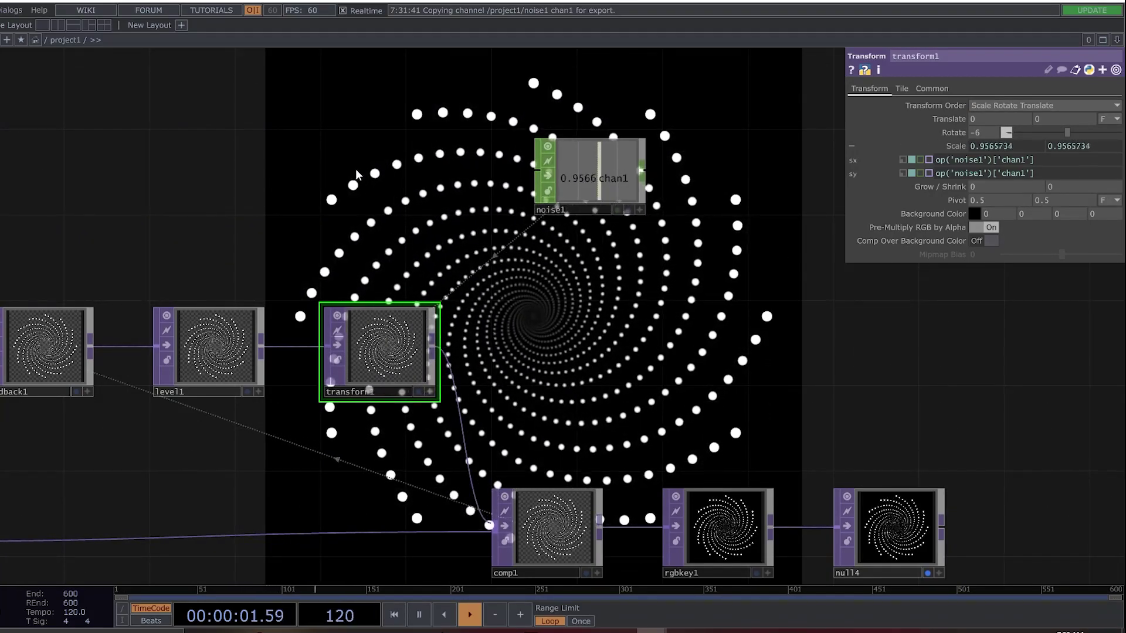
# - Add an LFO CHOP, lfo1, to the network
pyautogui.press('Tab')
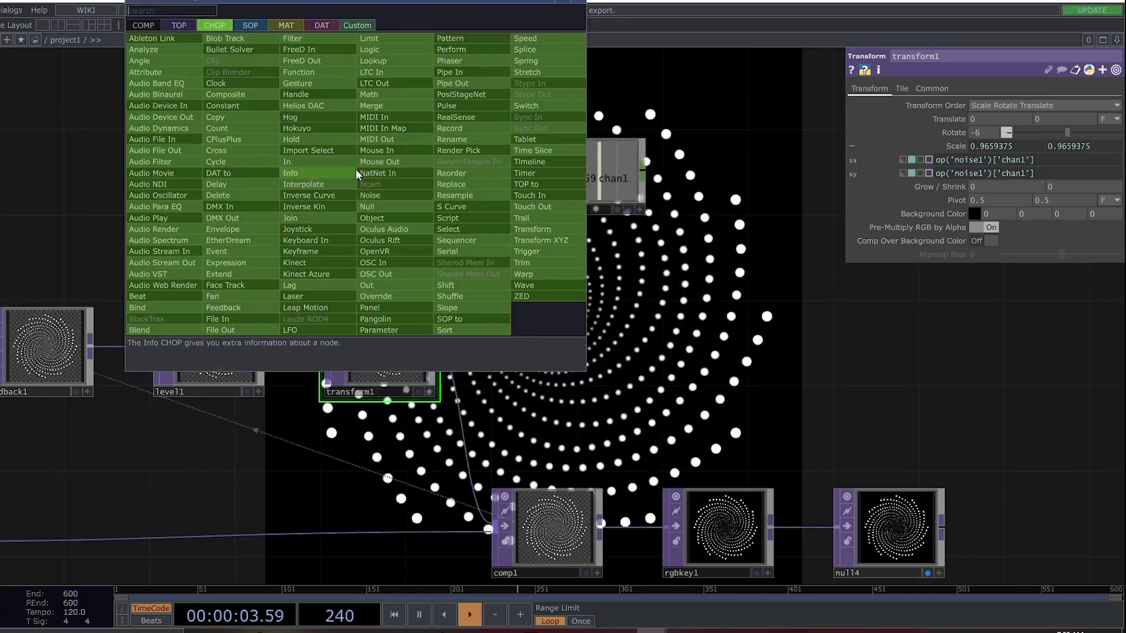
pyautogui.write('lfo')
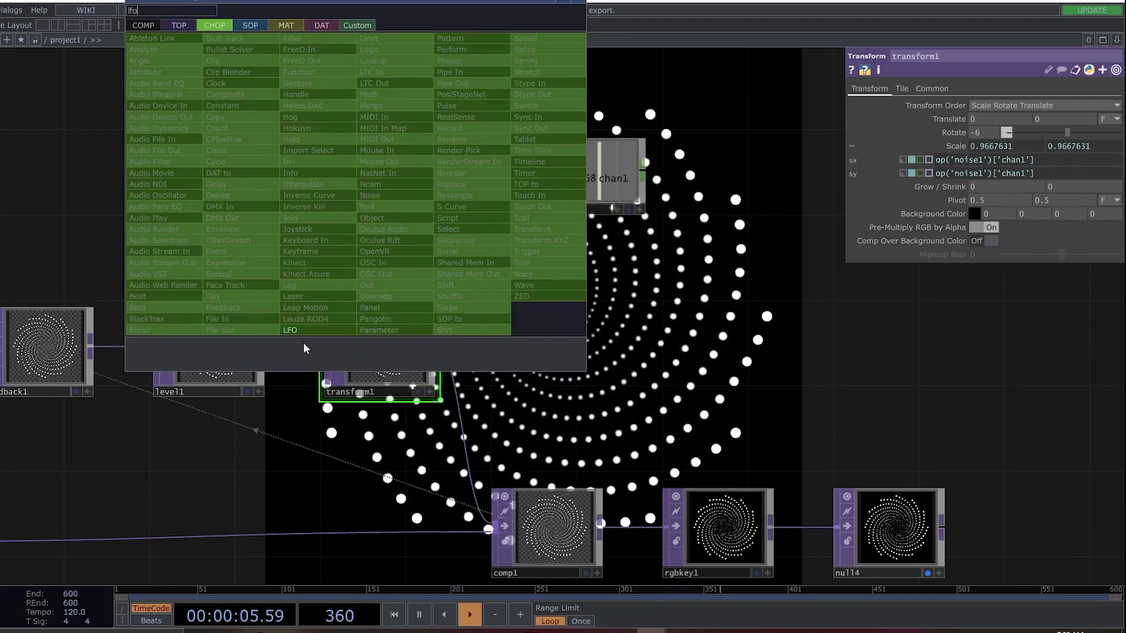
pyautogui.click(312, 330)
pyautogui.click(377, 194)
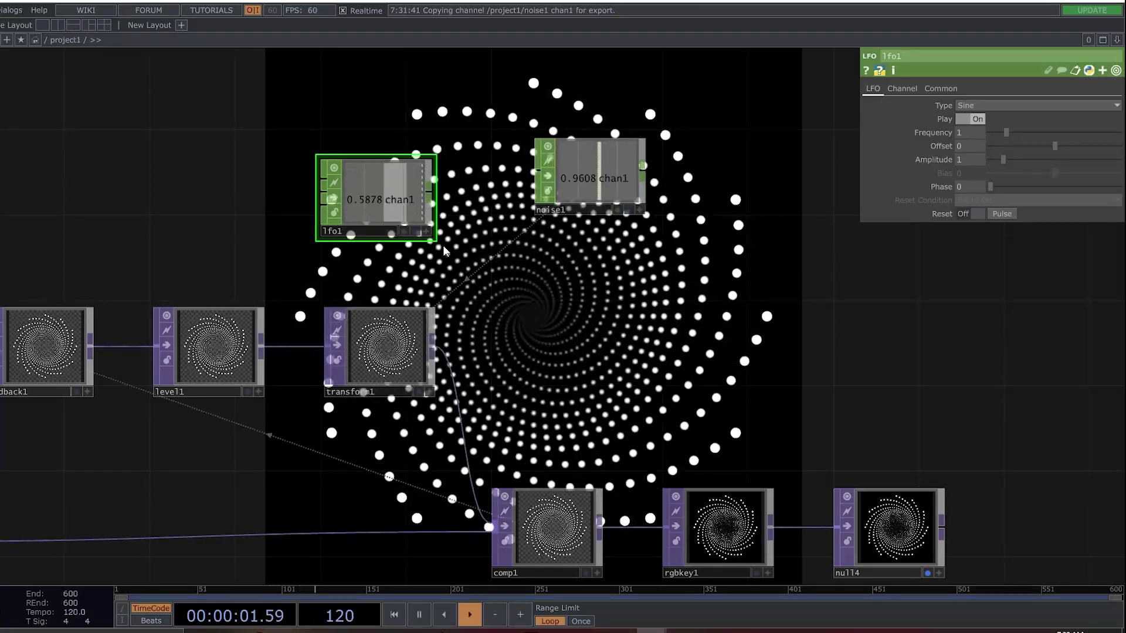
# - Set lfo1's Amplitude to 20 and Frequency to 0.1
pyautogui.click(396, 346)
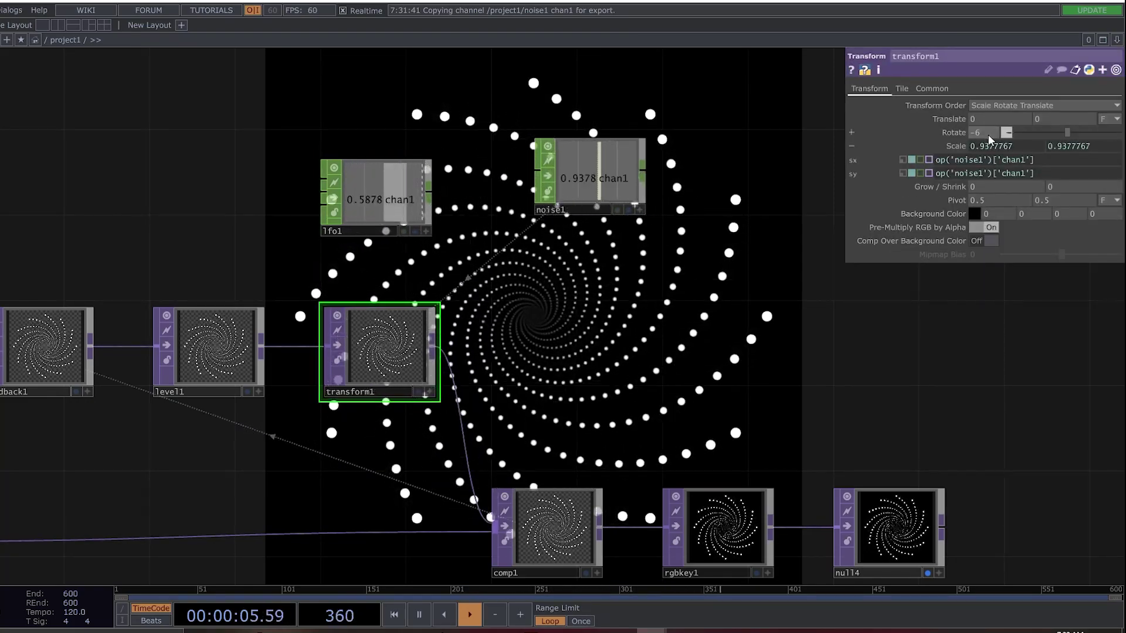
pyautogui.click(375, 193)
pyautogui.click(969, 160)
pyautogui.write('20')
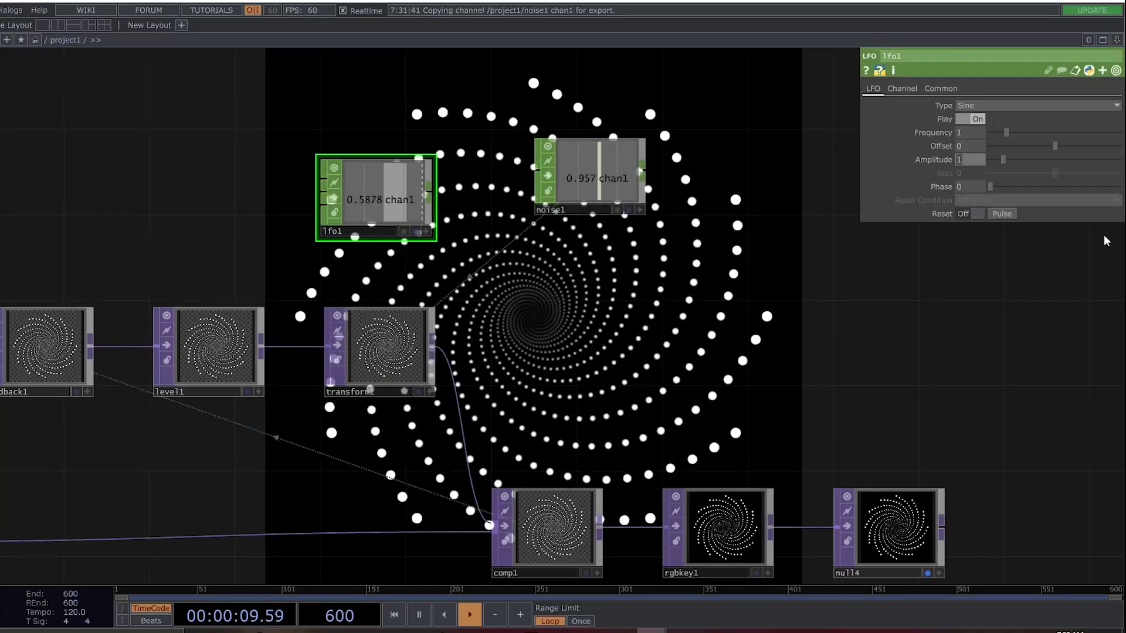
pyautogui.press('Return')
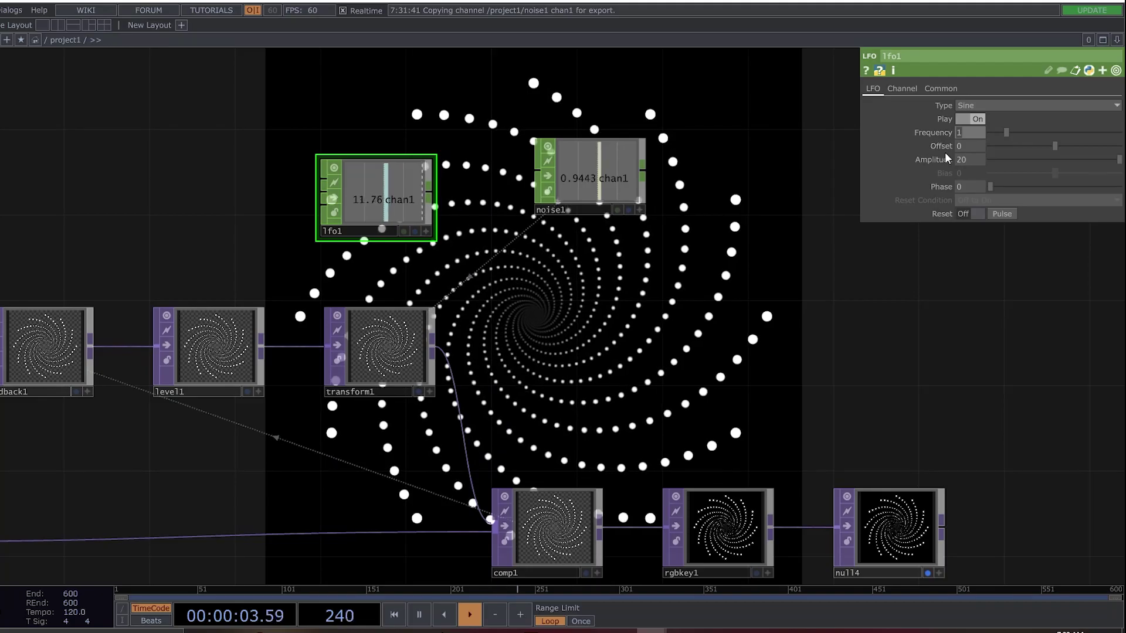
pyautogui.write('.1')
pyautogui.press('Return')
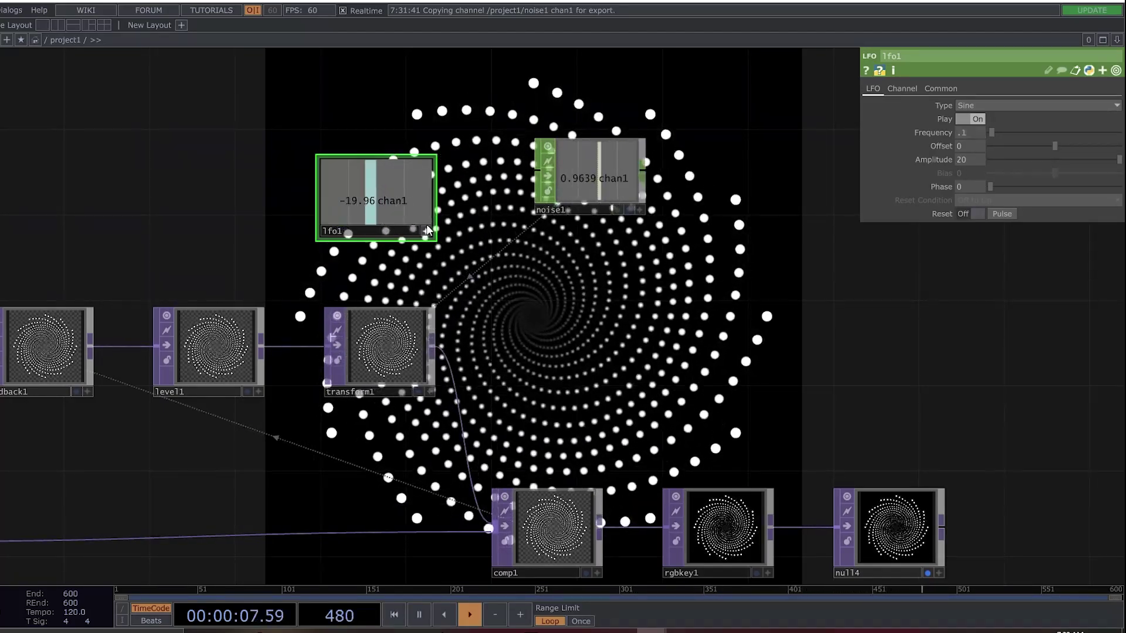
# - Export lfo1's chan1 to transform1's Rotate parameter
pyautogui.click(382, 352)
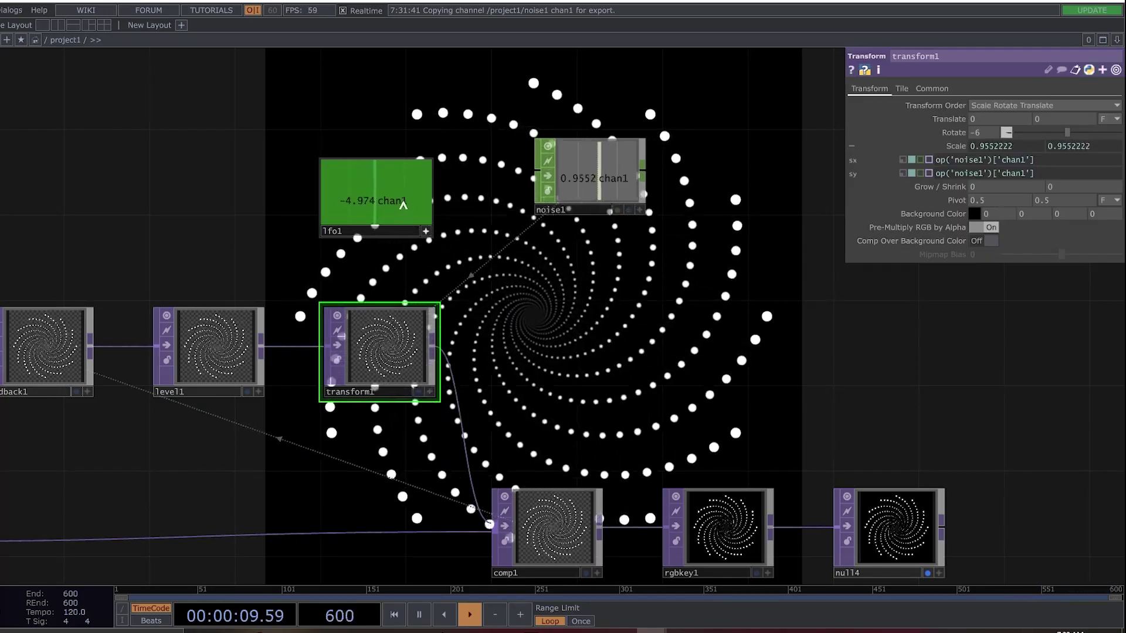
pyautogui.moveTo(403, 204); pyautogui.dragTo(1001, 125)
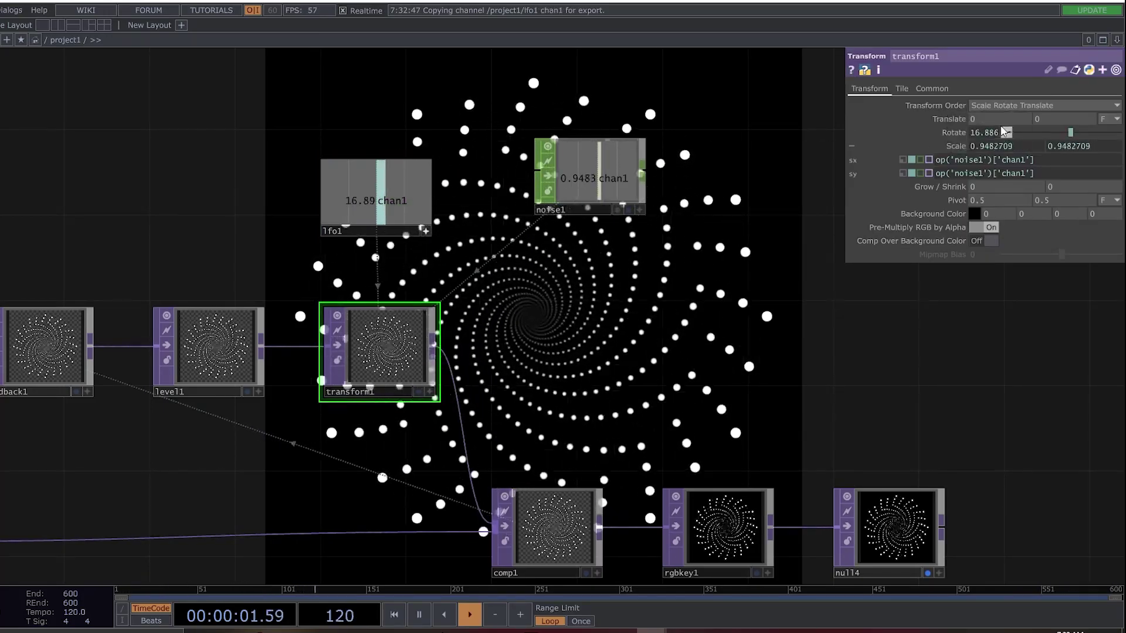
pyautogui.moveTo(643, 366); pyautogui.dragTo(371, 327)
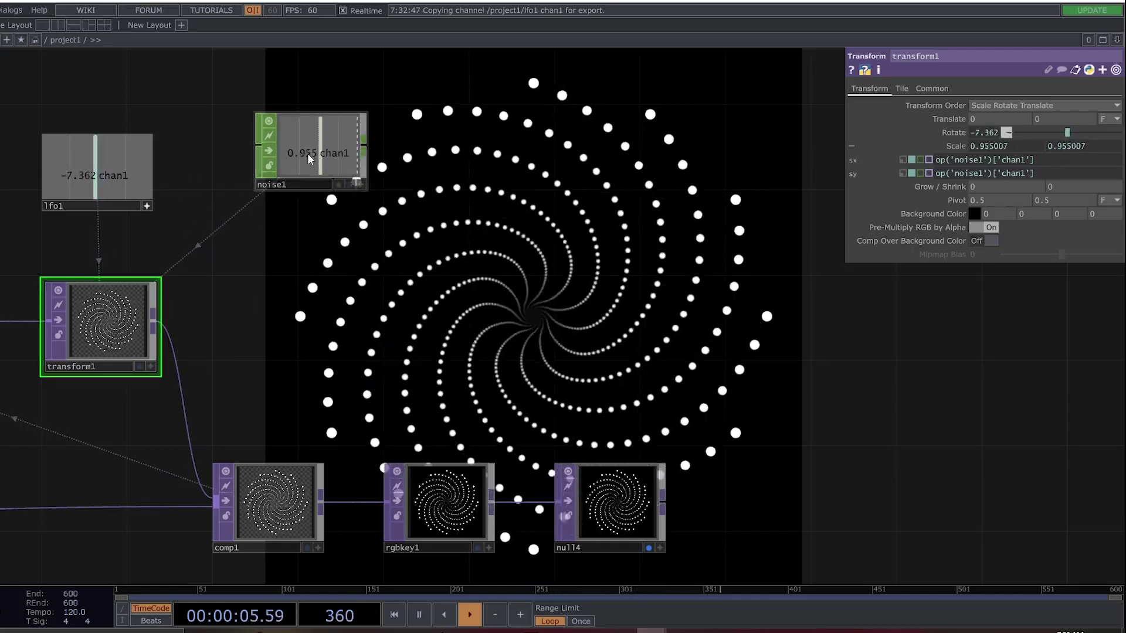
# - Nudge noise1's Noise-page values, raising its Offset from 0.95 to 0.97
pyautogui.click(328, 143)
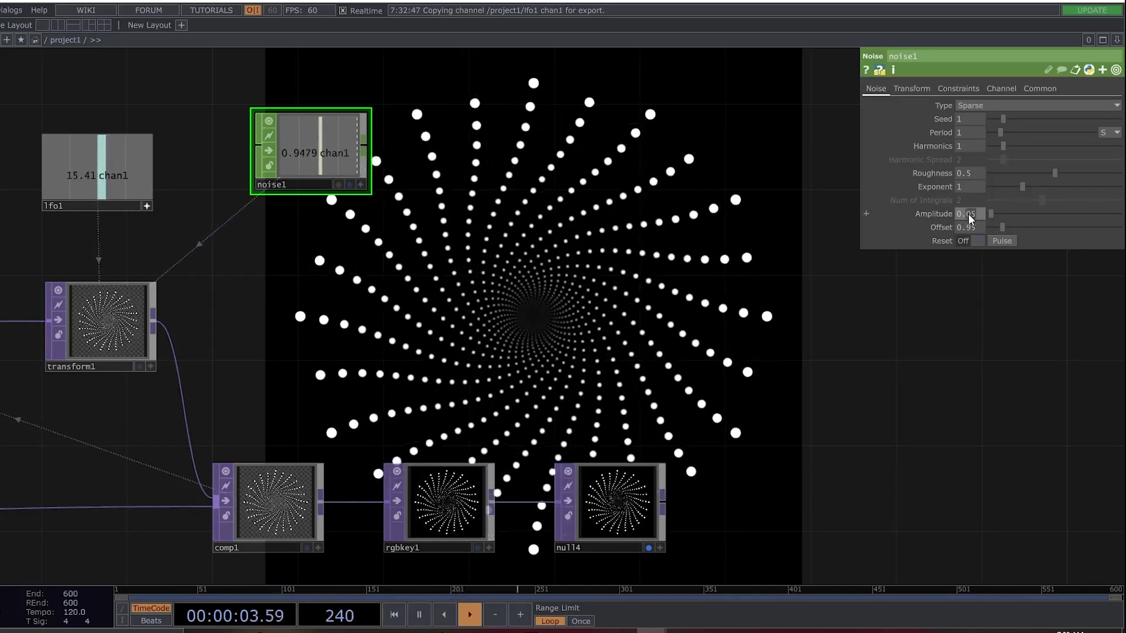
pyautogui.moveTo(971, 221); pyautogui.dragTo(970, 224)
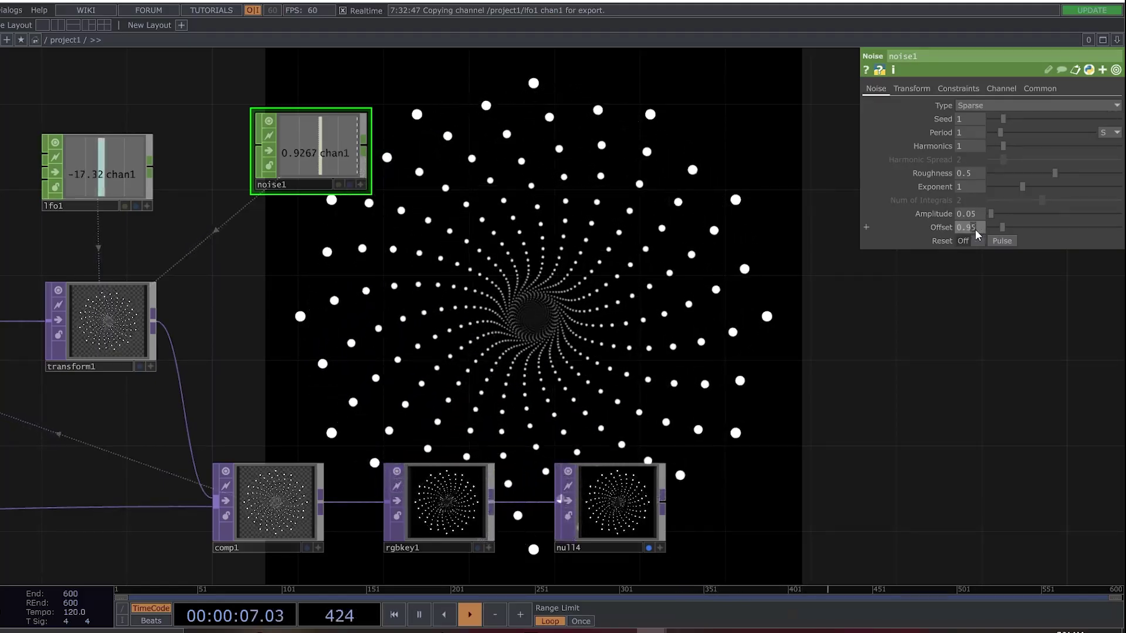
pyautogui.scroll(2, 976, 230)
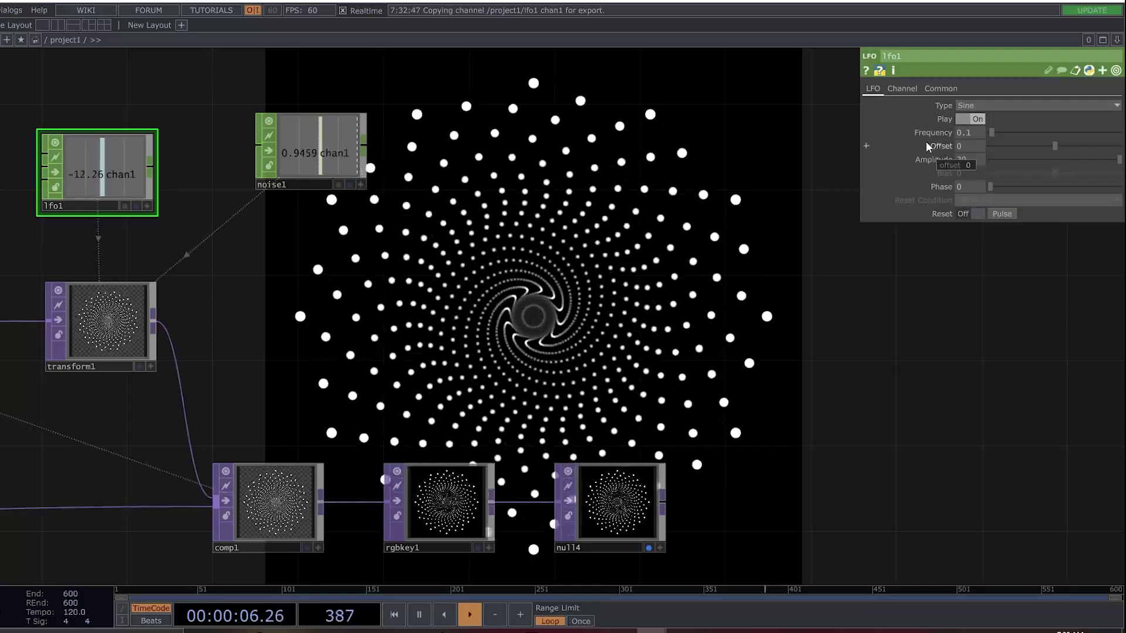
pyautogui.middleClick(971, 159)
pyautogui.moveTo(971, 159); pyautogui.dragTo(979, 136, button='middle')
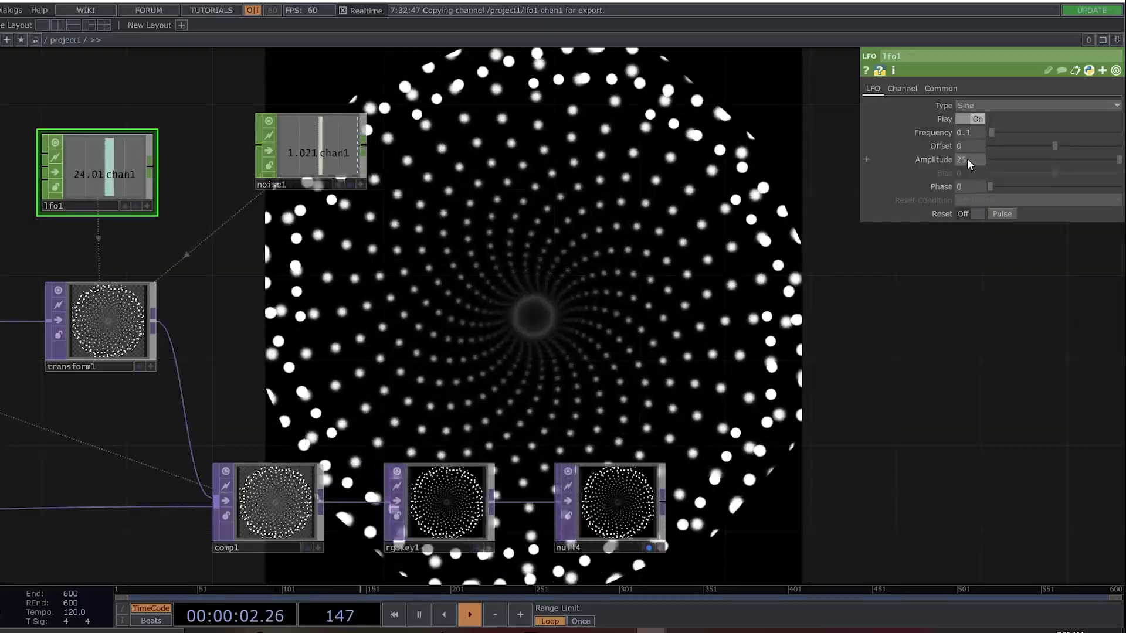
pyautogui.moveTo(958, 160); pyautogui.dragTo(966, 164)
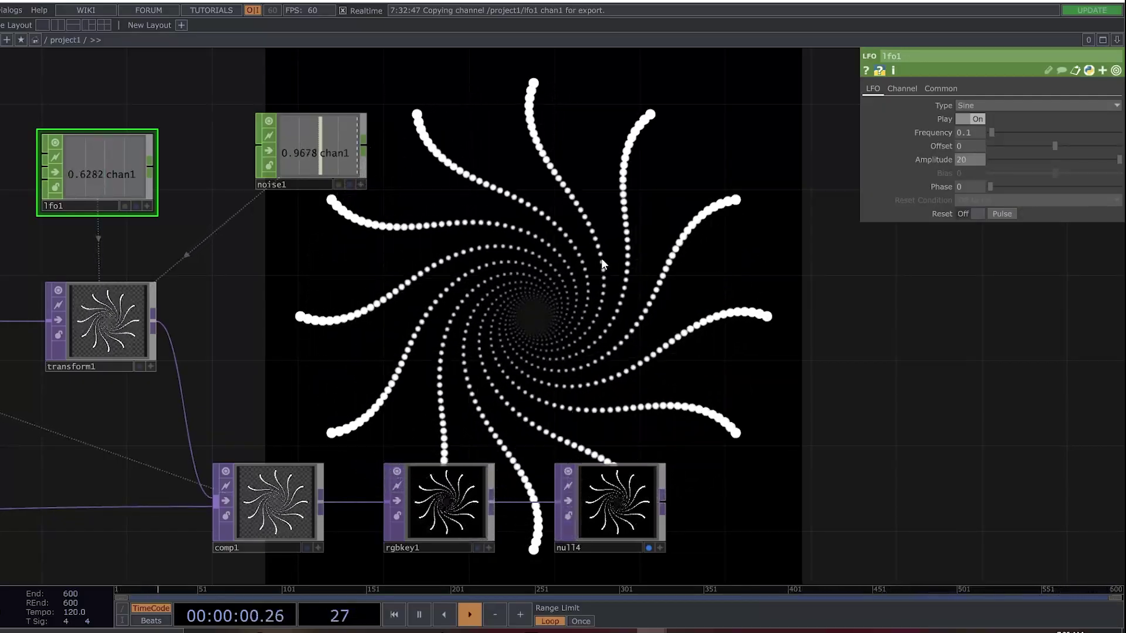
pyautogui.scroll(-5, 420, 279)
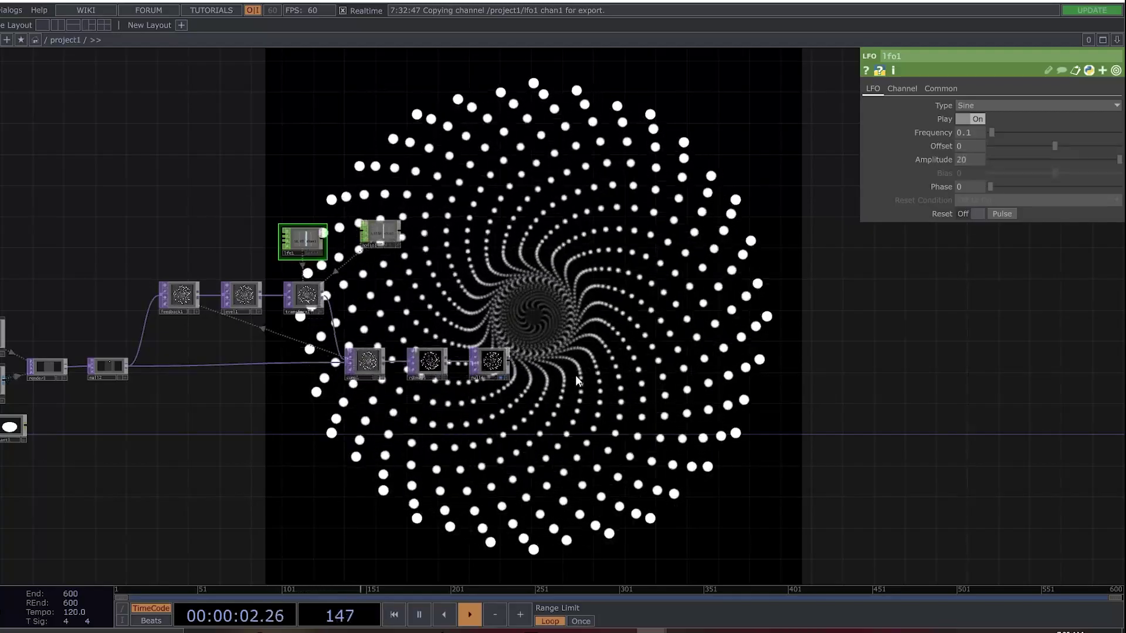
# - Lower lfo1's Frequency from 0.1 to 0.05
pyautogui.moveTo(575, 375); pyautogui.dragTo(563, 322)
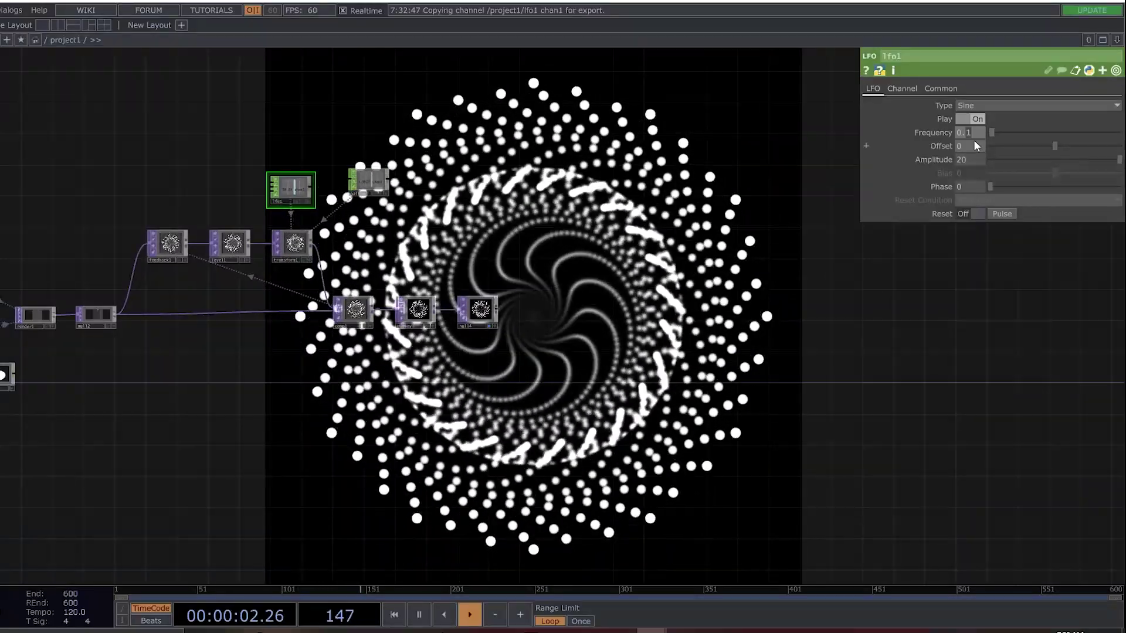
pyautogui.write('05')
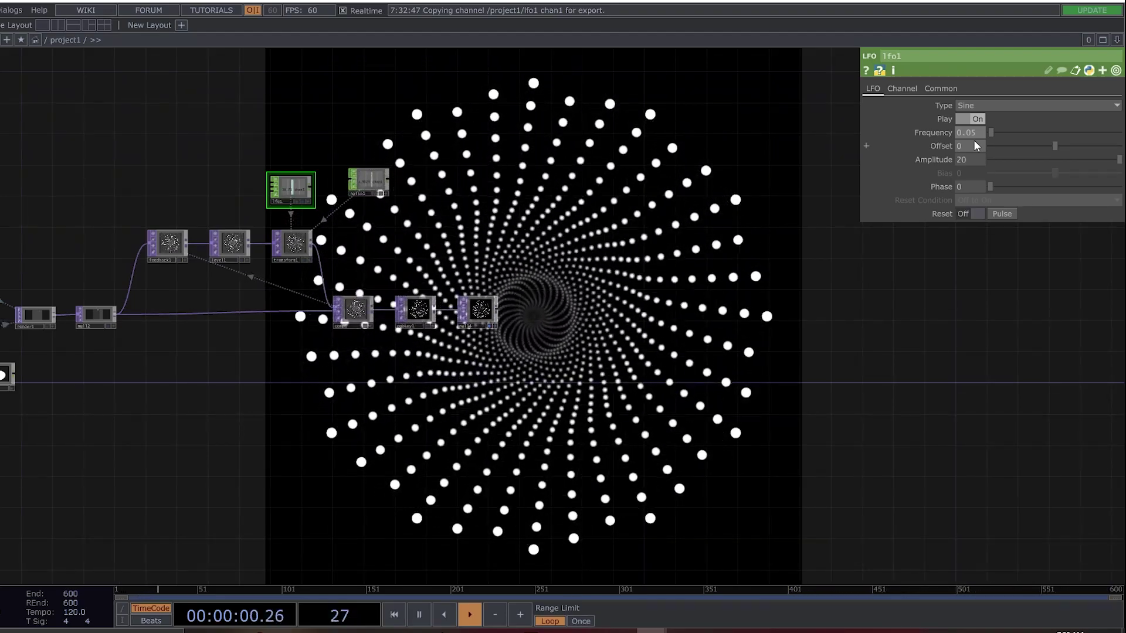
pyautogui.moveTo(539, 246); pyautogui.dragTo(465, 351)
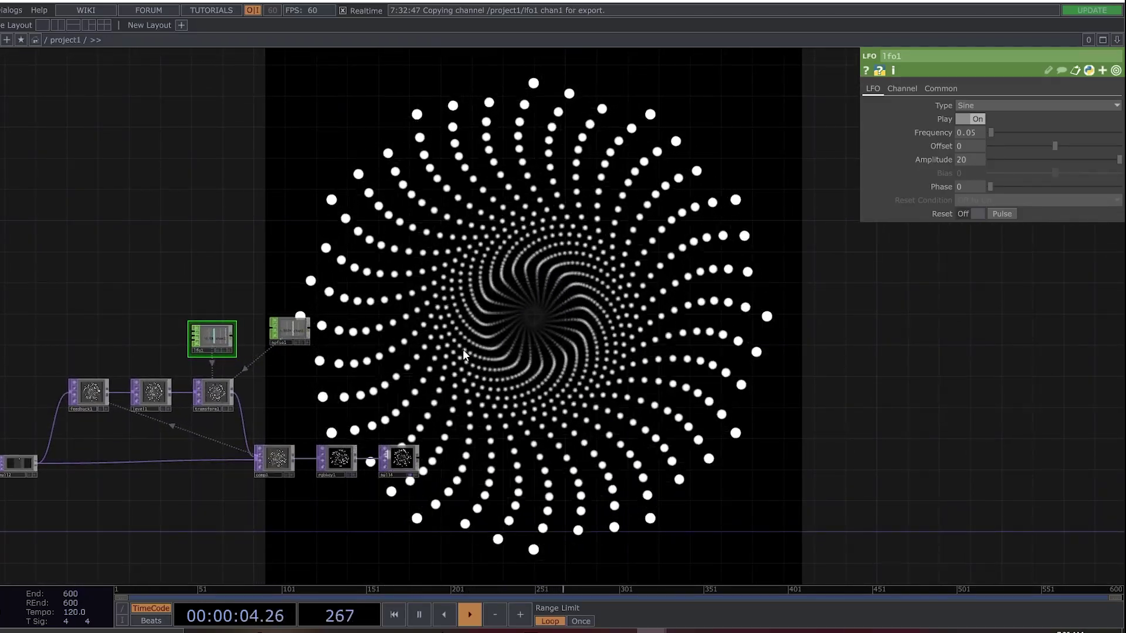
pyautogui.moveTo(486, 372); pyautogui.dragTo(786, 328)
# - Zoom out and pan the network editor to frame all nodes, including camera and geometry, over the spiral
pyautogui.scroll(-5, 314, 229)
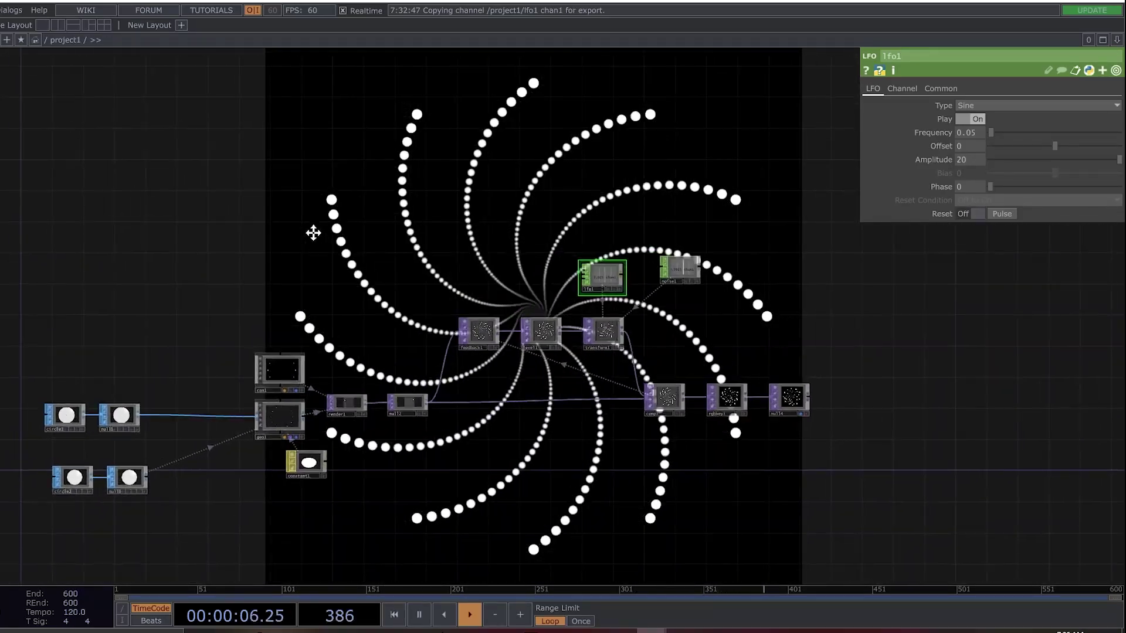
pyautogui.moveTo(512, 400); pyautogui.dragTo(551, 447)
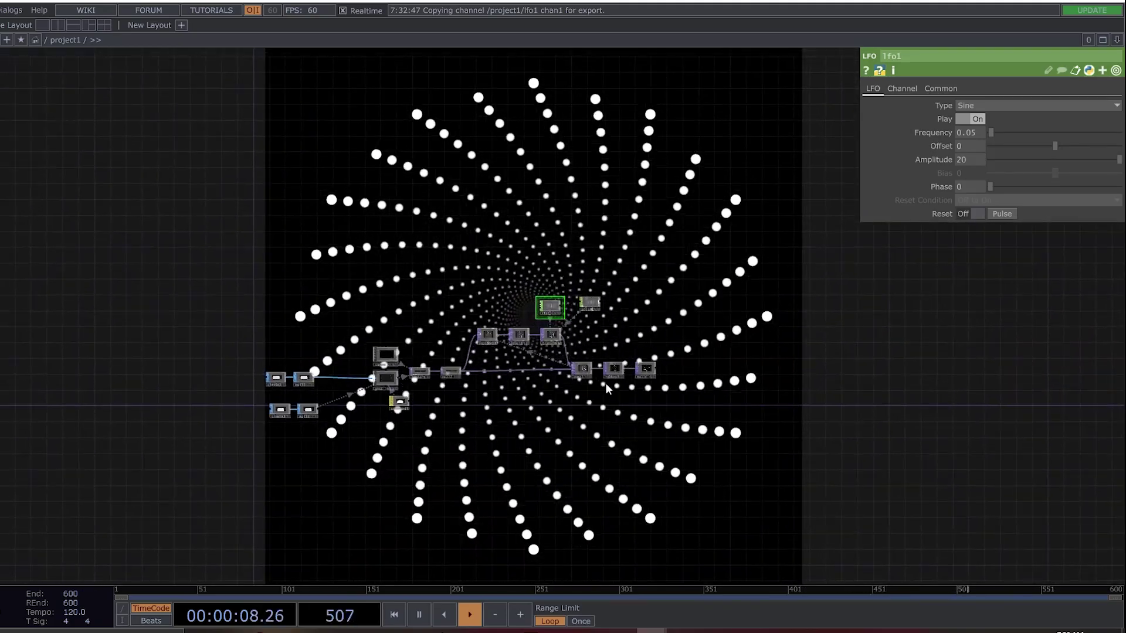